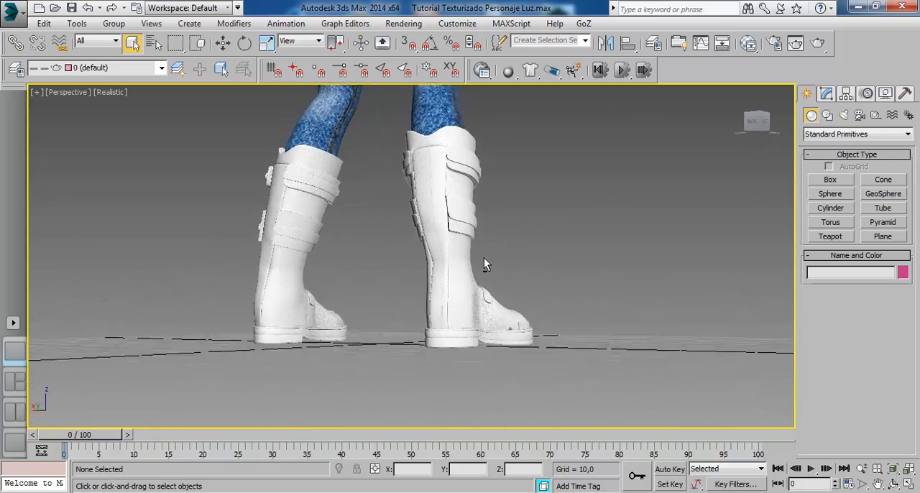
Examine the character's untextured white boots from several angles, including the soles and the straps
scroll(368, 257, up, 3)
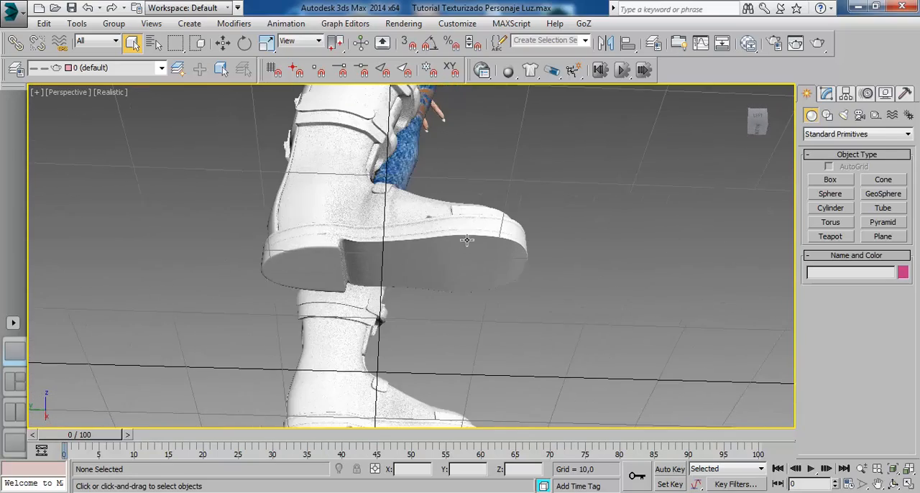
drag(467, 242, 434, 247)
drag(348, 289, 426, 325)
drag(468, 294, 419, 370)
scroll(419, 370, down, 3)
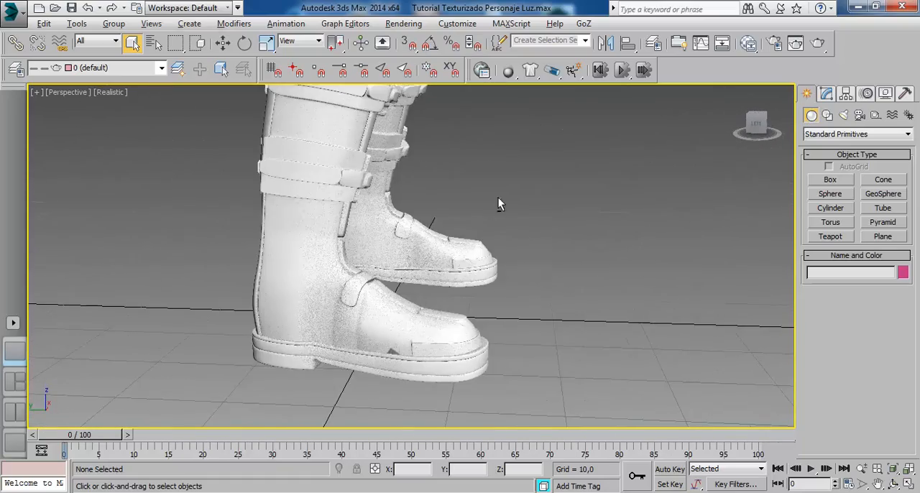
drag(498, 200, 424, 300)
drag(404, 238, 449, 218)
scroll(436, 241, down, 2)
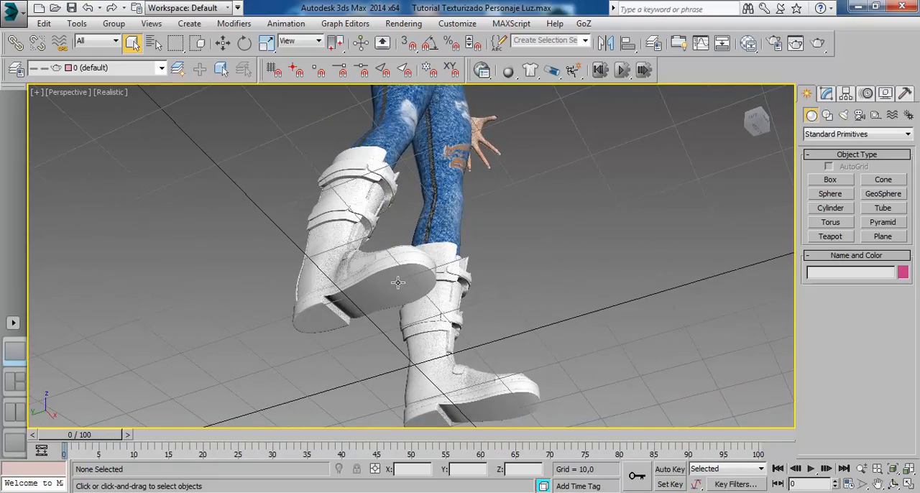
drag(399, 282, 428, 380)
scroll(438, 294, down, 3)
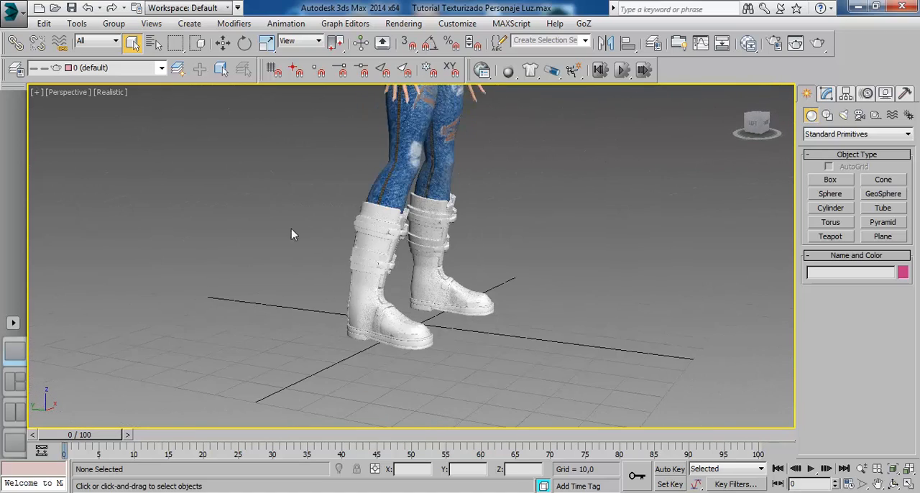
drag(383, 282, 400, 324)
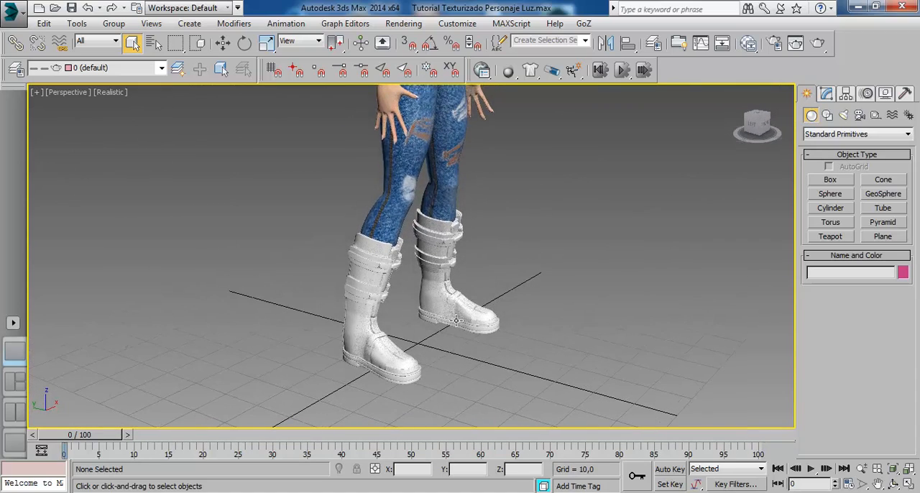
Start an ActiveShade render of the character's waist area and view the clothing from the front and back
drag(456, 322, 494, 217)
drag(499, 170, 510, 257)
scroll(479, 195, up, 4)
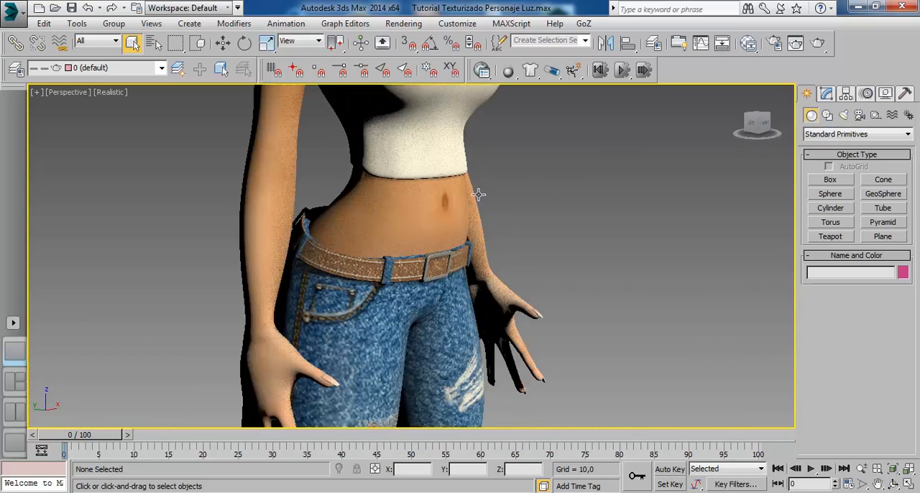
drag(479, 195, 597, 293)
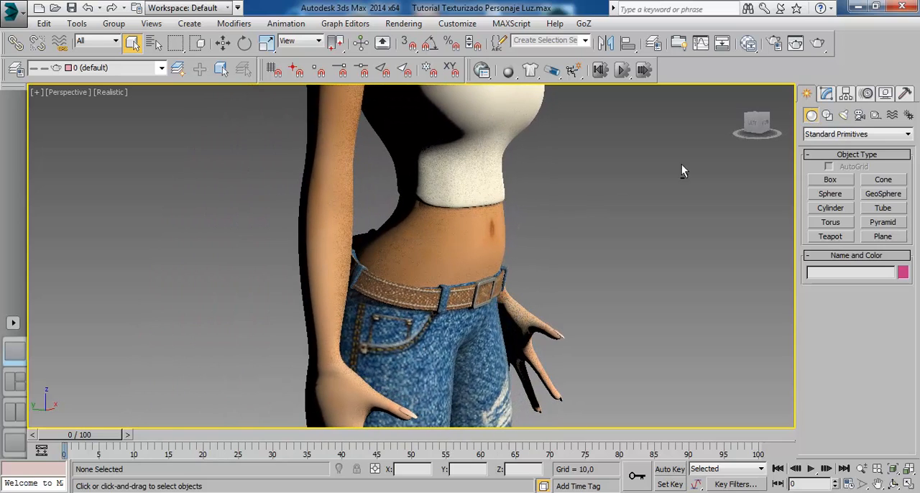
click(817, 43)
click(818, 107)
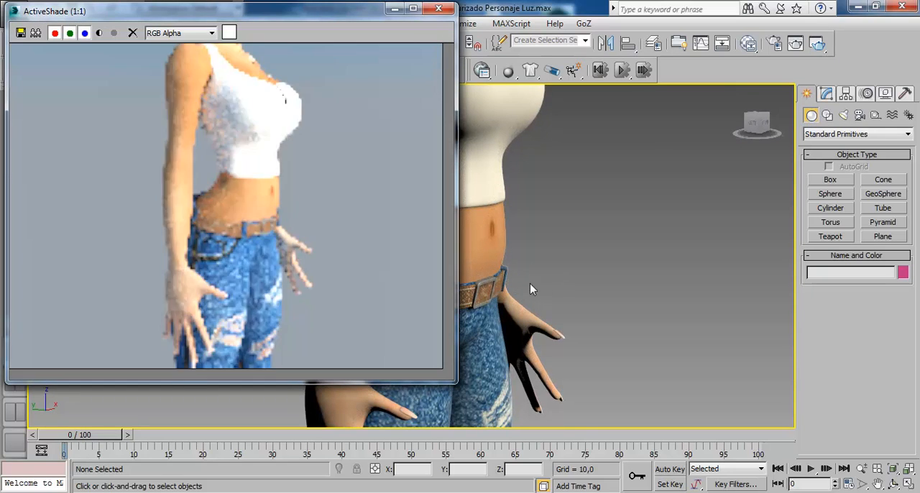
drag(551, 282, 651, 245)
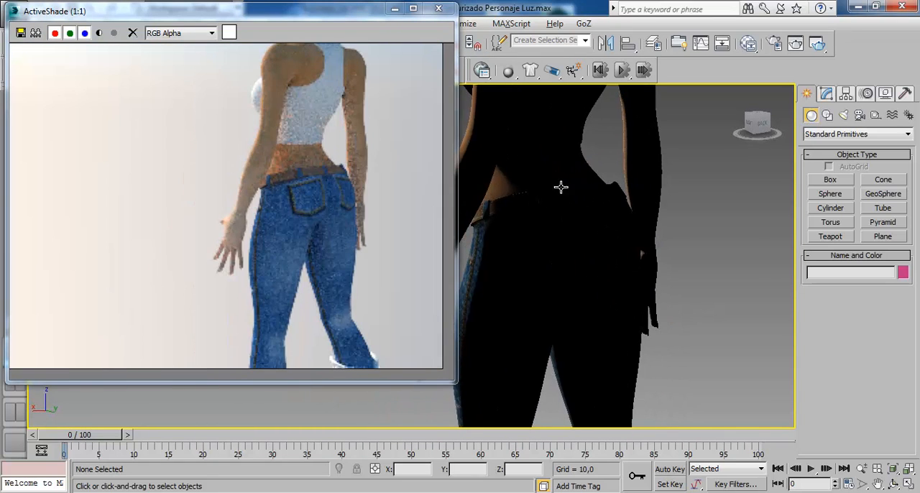
drag(561, 187, 626, 288)
Select the BotasUV object and inspect the belt's leather texture, stitching and buckle up close in the ActiveShade render
click(491, 243)
key(z)
scroll(733, 243, up, 2)
scroll(618, 230, up, 4)
drag(617, 216, 635, 302)
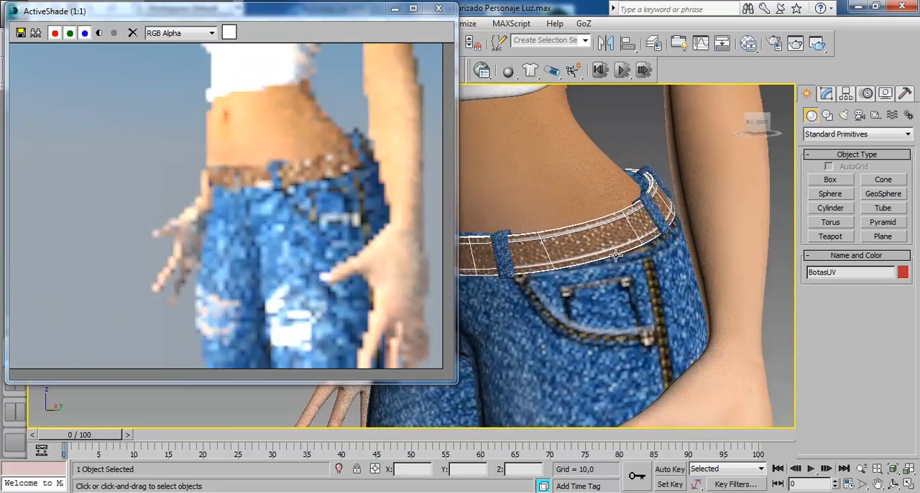
scroll(606, 243, up, 4)
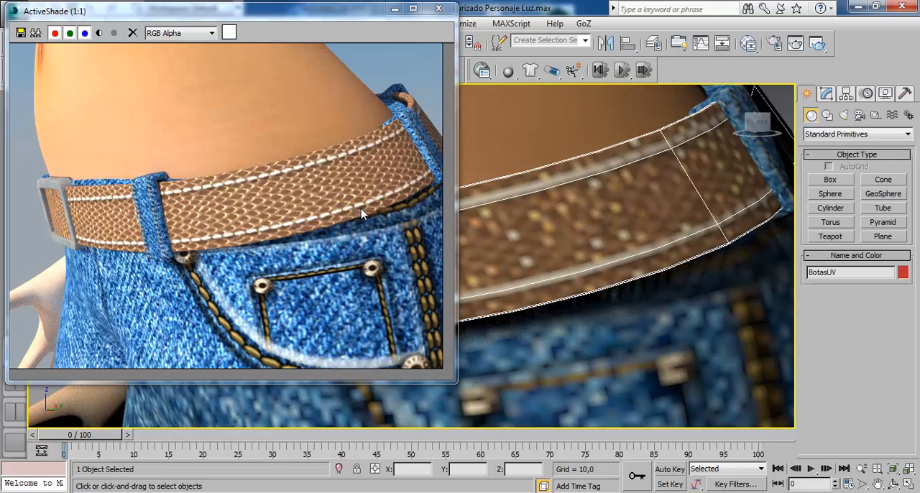
drag(523, 264, 593, 260)
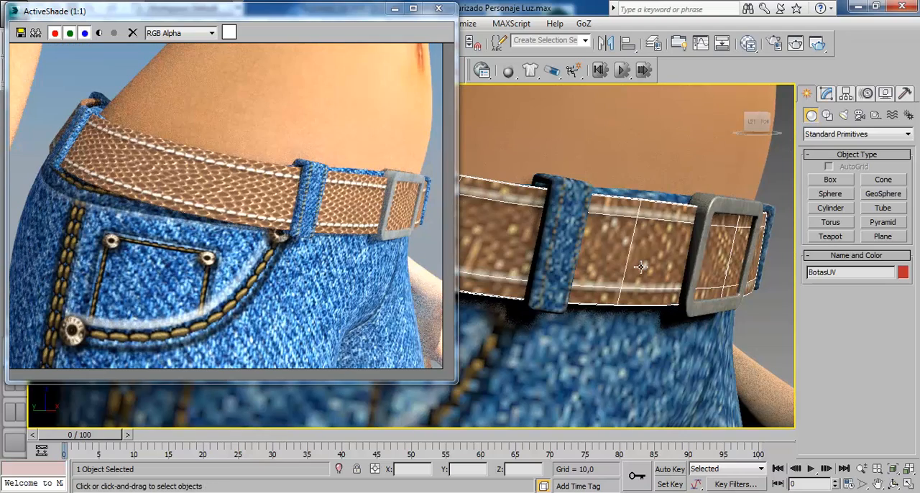
Check the untextured boots from below in the ActiveShade render and close the render window
drag(641, 266, 587, 216)
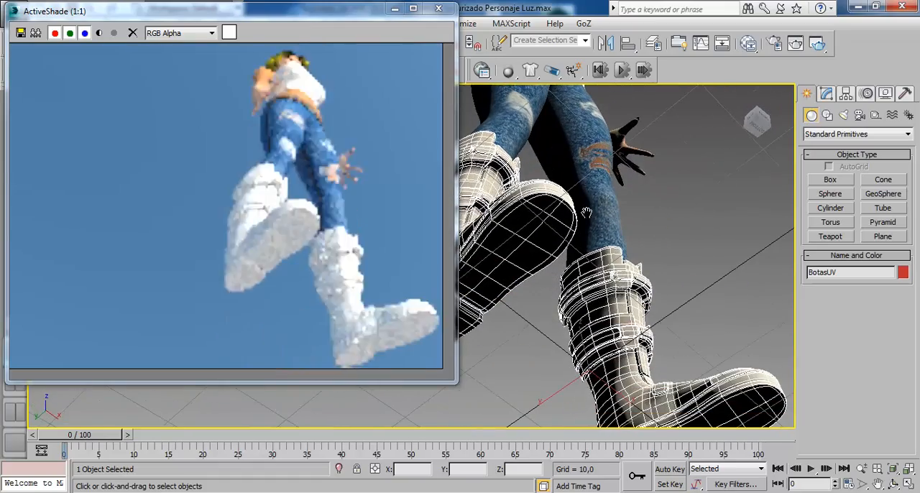
drag(628, 249, 596, 229)
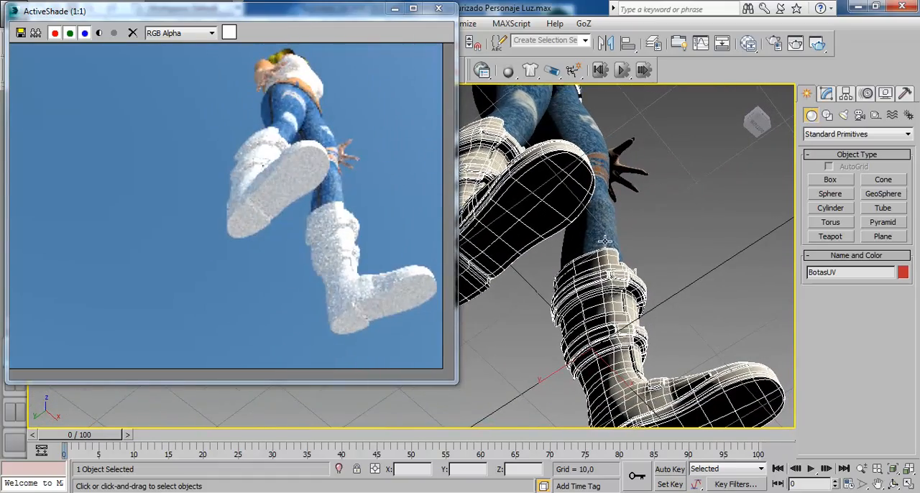
click(438, 8)
drag(595, 181, 459, 231)
Switch to Photoshop CC and open the recent file Textura.psd, leaving its missing colour profile unmodified
click(856, 7)
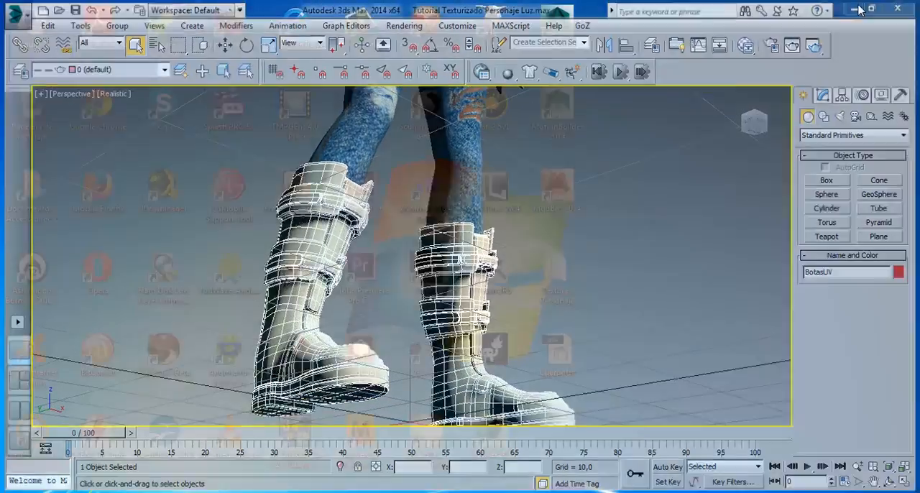
double_click(359, 106)
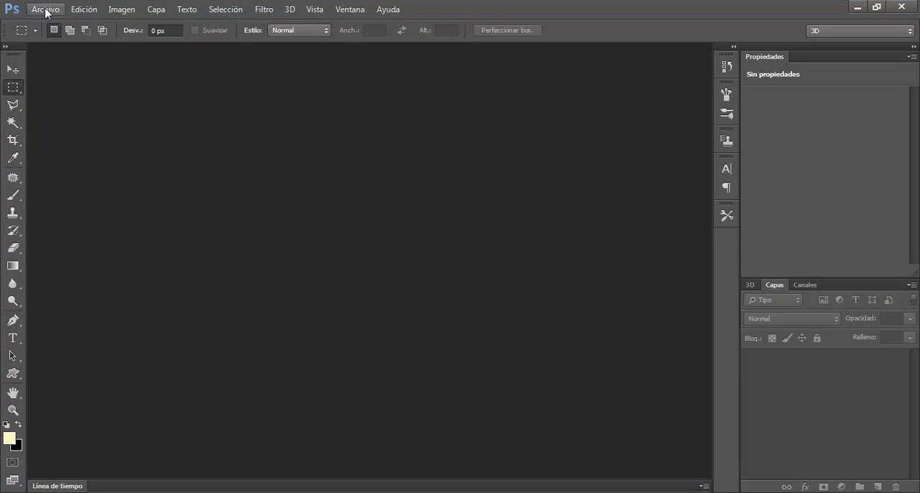
click(45, 10)
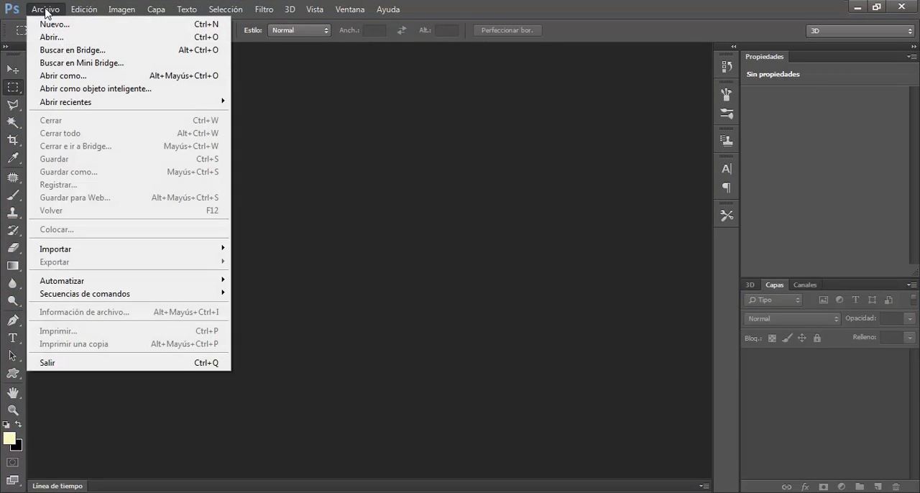
mouse_move(87, 102)
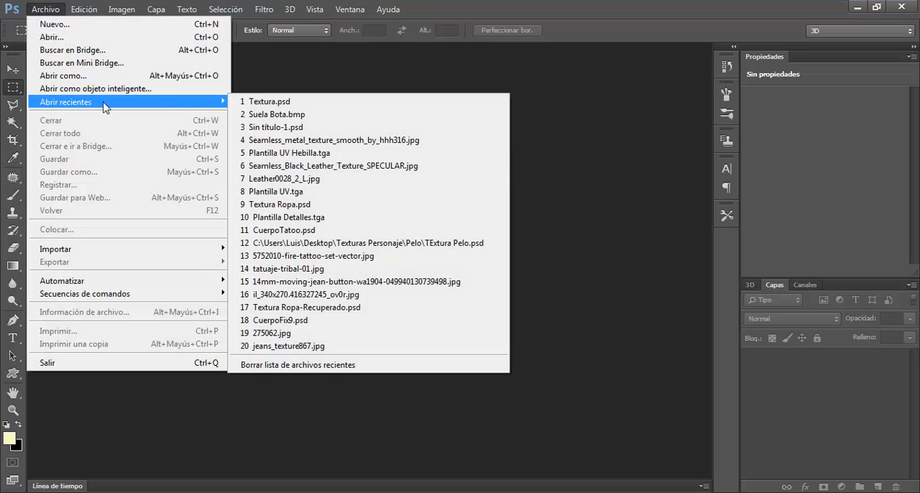
click(277, 105)
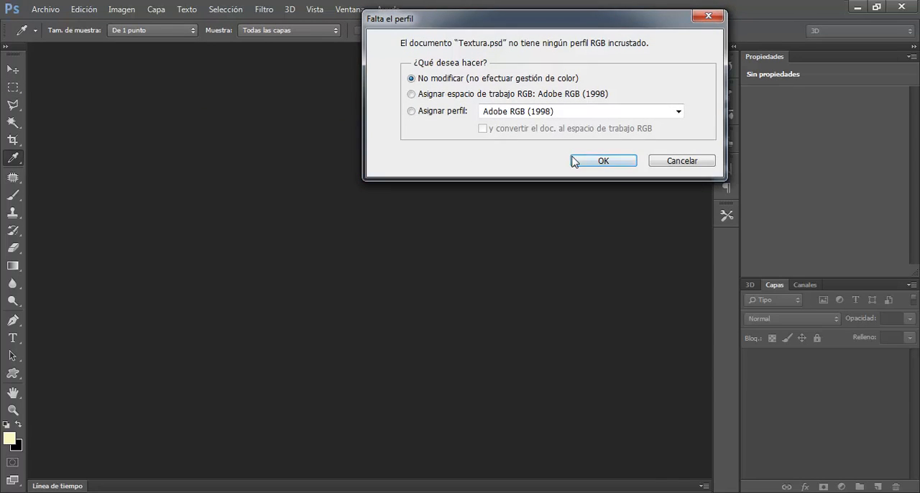
click(604, 162)
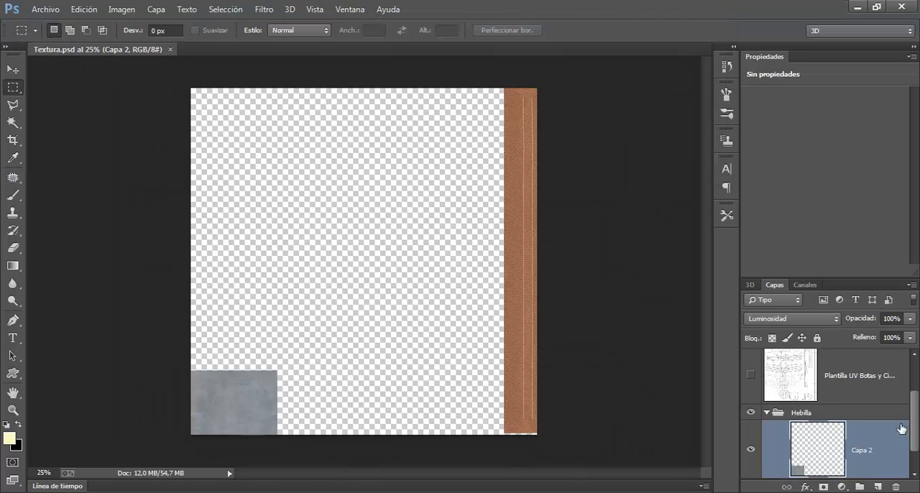
Show the boots and belt UV template layer over the texture and inspect the belt strip at 100% zoom
click(751, 374)
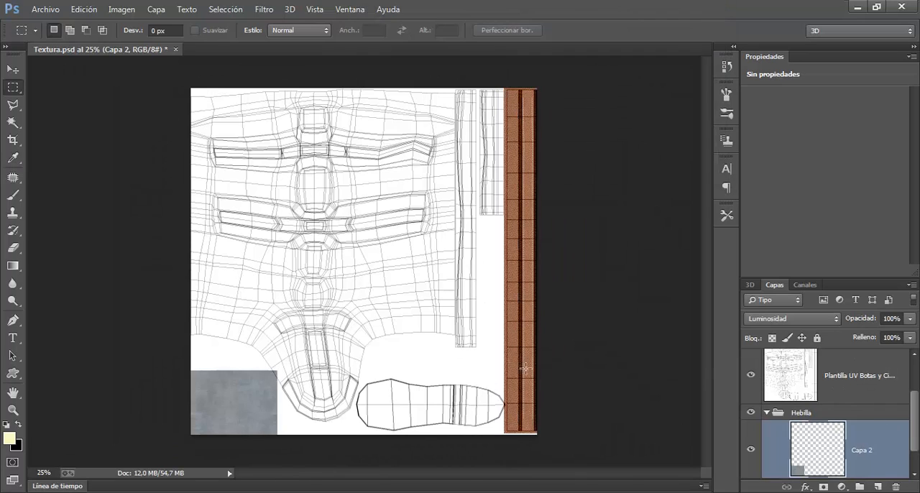
key(ctrl+plus)
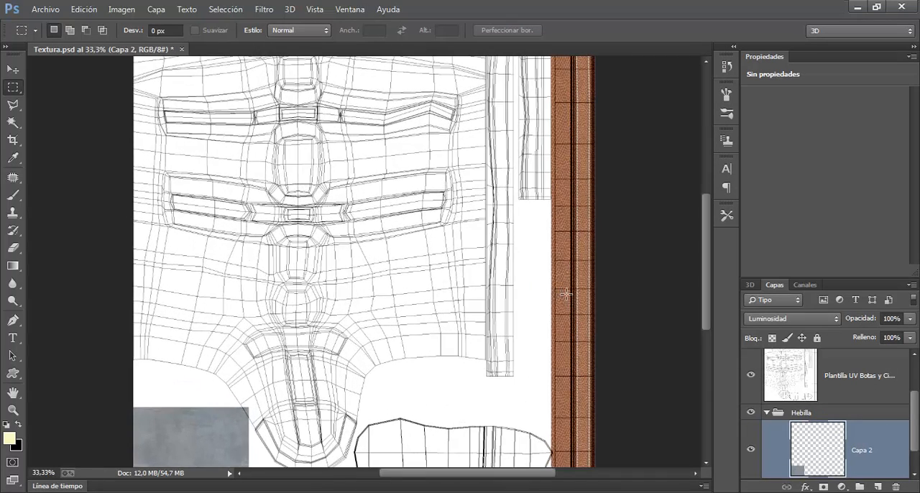
key(ctrl+plus)
key(ctrl+plus)
scroll(460, 244, right, 10)
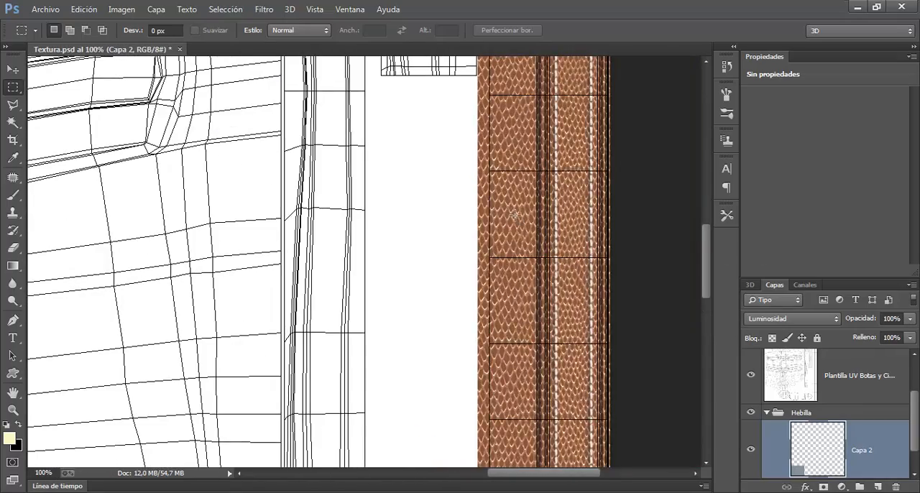
key(ctrl+plus)
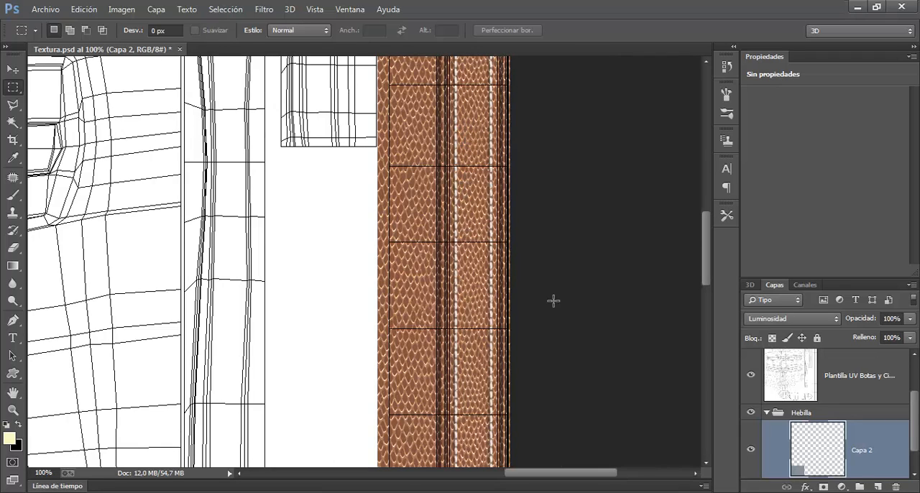
Collapse the Hebilla group and review the Costuras Cinturón group's contents, toggling its visibility off and on
drag(917, 409, 917, 448)
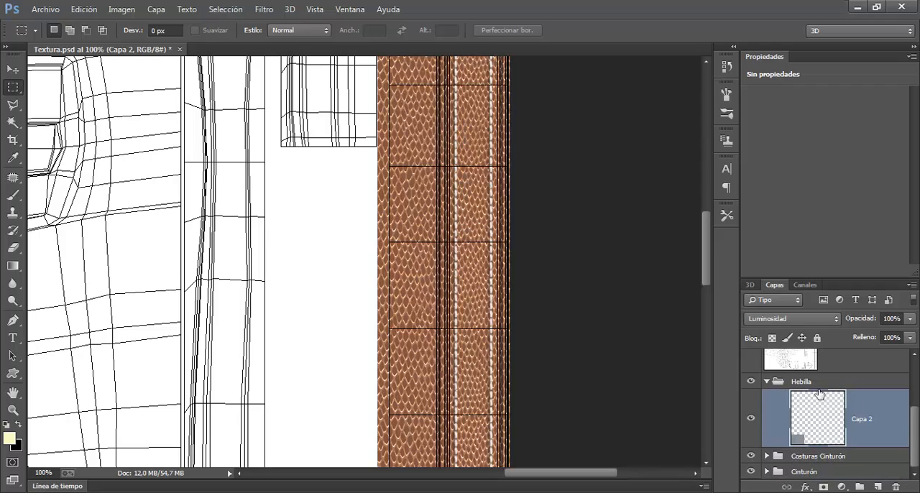
click(768, 387)
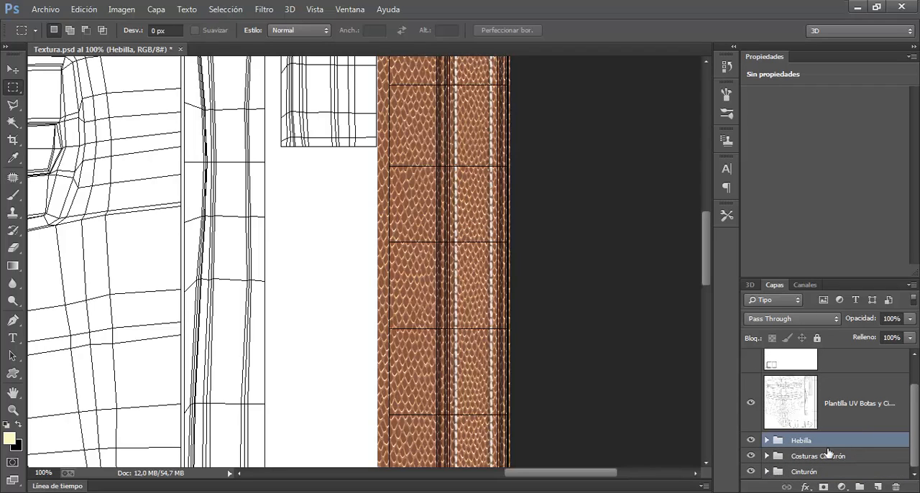
click(767, 456)
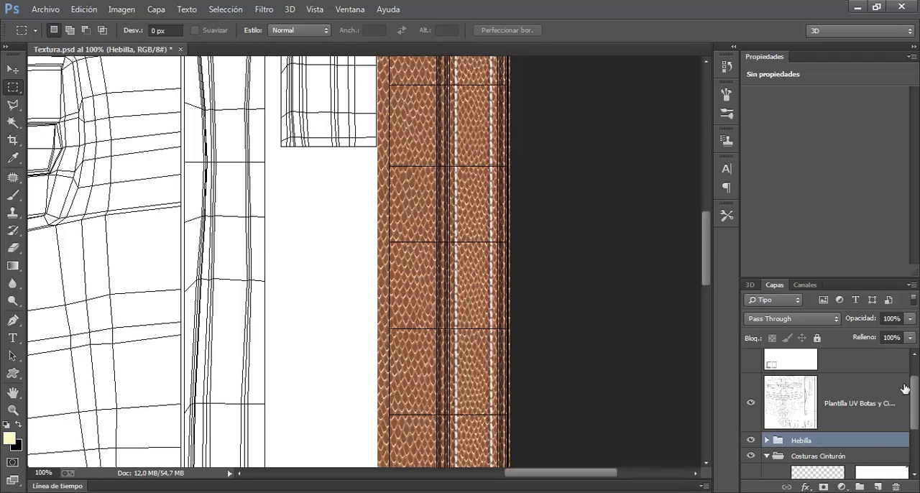
drag(915, 388, 918, 423)
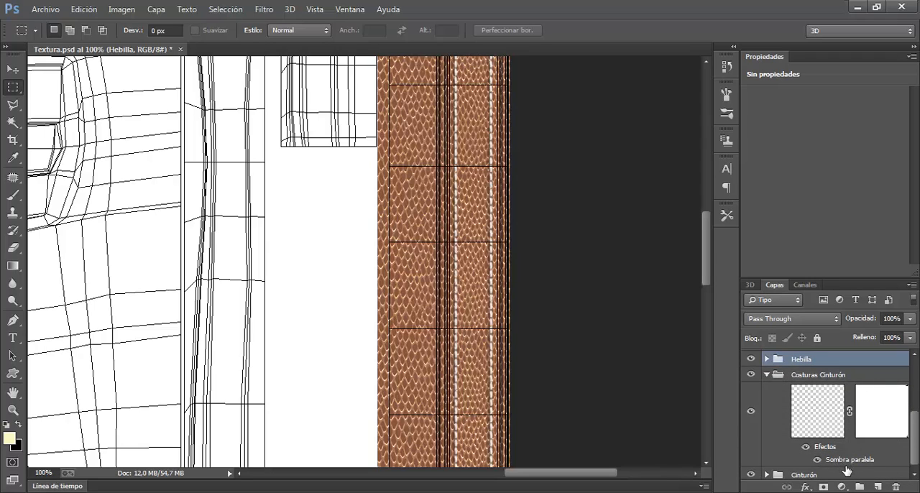
click(768, 376)
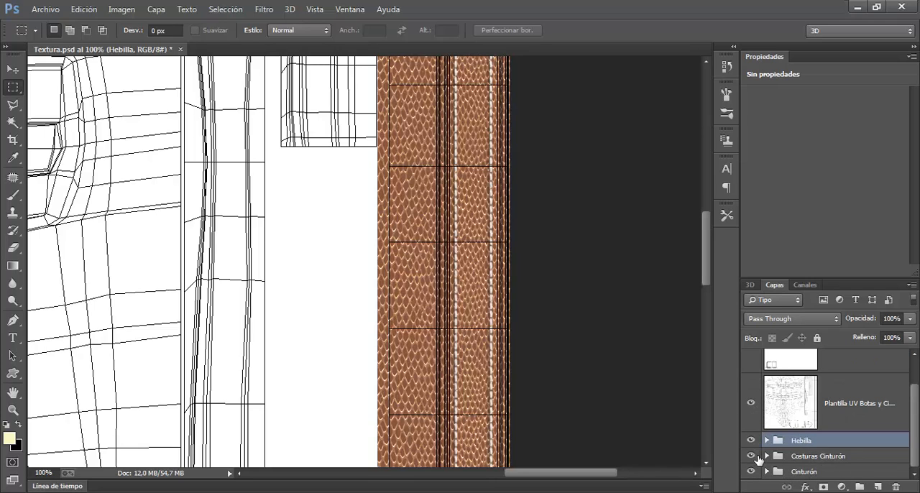
click(757, 458)
click(757, 458)
Inspect the boot UV layout and the grey metal buckle texture in the corner of the texture sheet
drag(380, 315, 719, 187)
drag(282, 398, 412, 152)
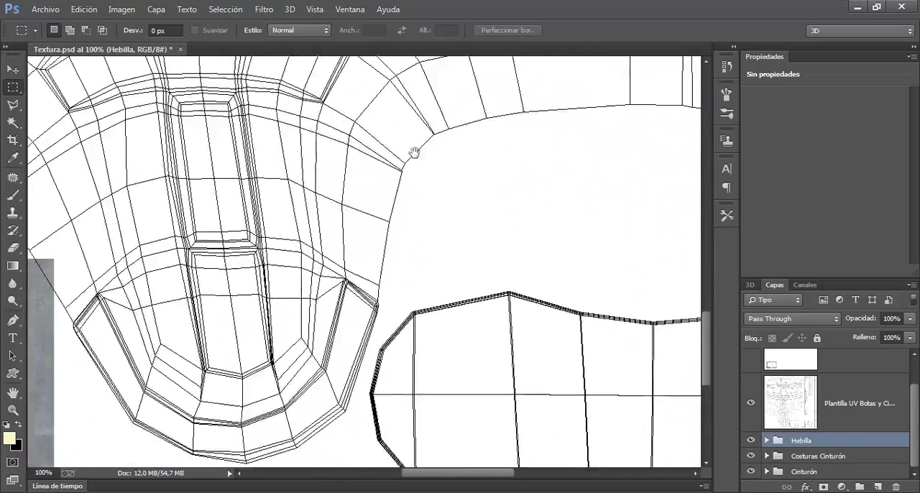
drag(314, 366, 638, 252)
drag(516, 277, 591, 288)
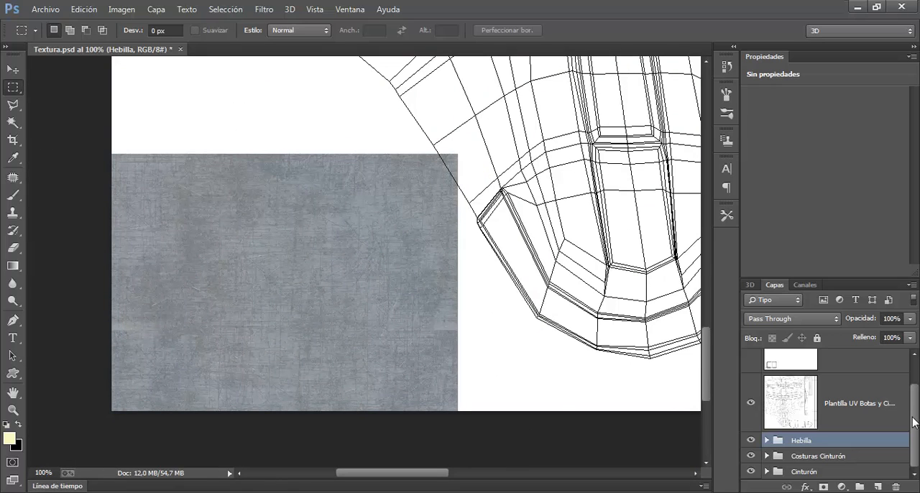
drag(406, 169, 377, 270)
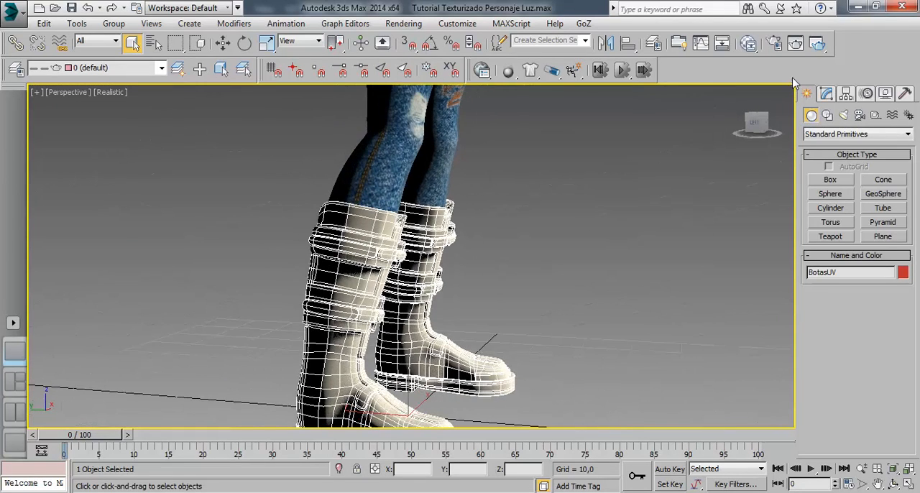
Switch back to 3ds Max, restart the ActiveShade render and view the boots up close from the side
click(817, 44)
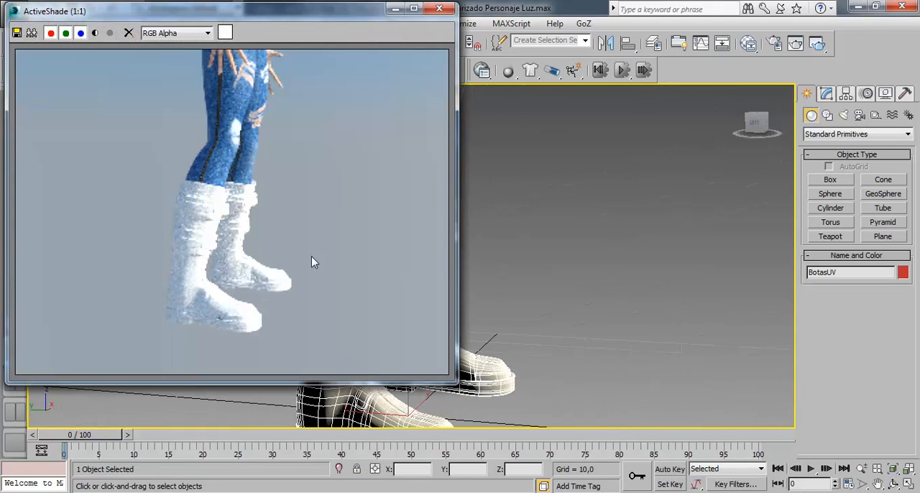
drag(588, 307, 610, 137)
scroll(602, 188, up, 2)
scroll(609, 137, up, 2)
scroll(610, 137, up, 2)
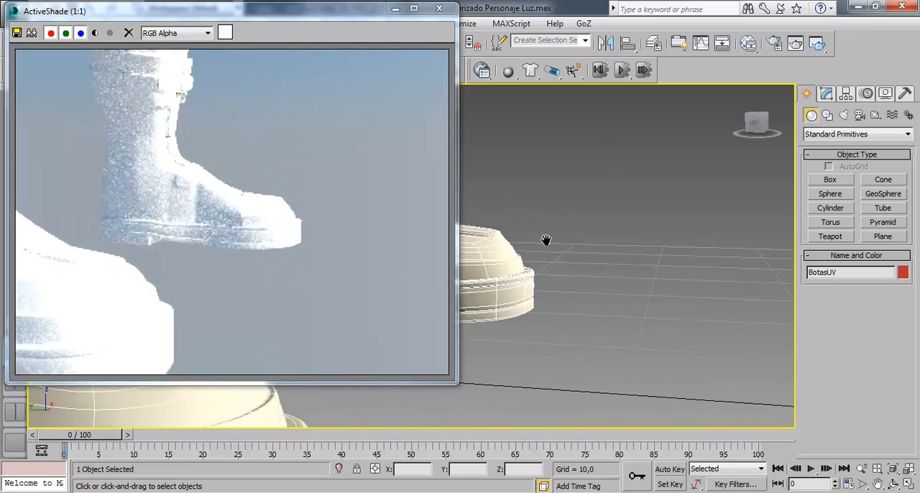
drag(546, 240, 610, 224)
scroll(583, 214, up, 4)
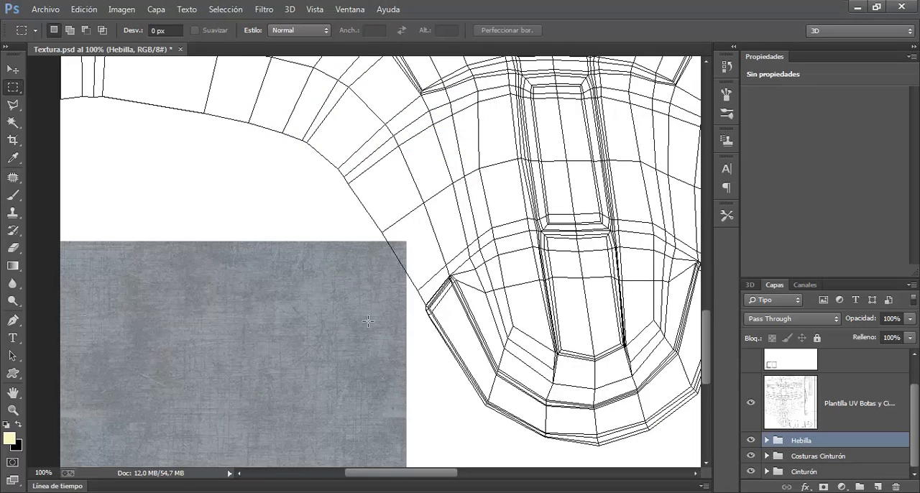
Expand the Hebilla group and select its Capa 2 layer with the grey buckle texture
click(767, 441)
drag(915, 395, 916, 425)
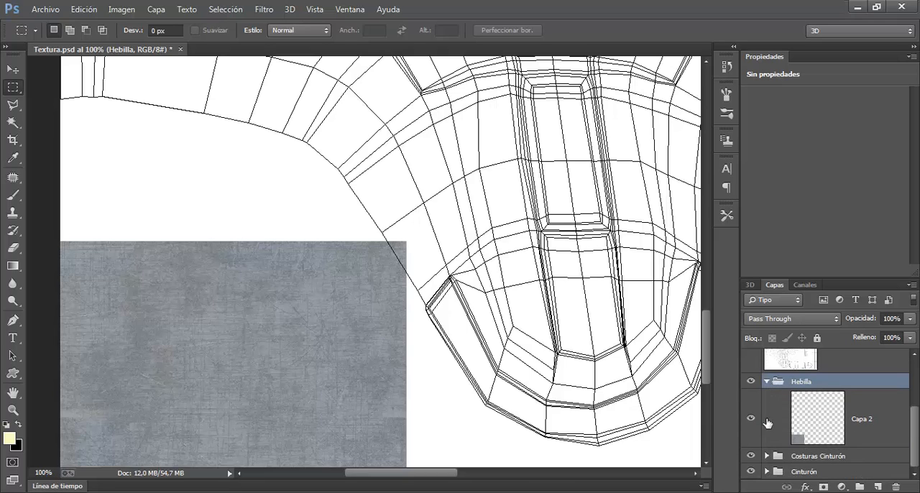
click(810, 420)
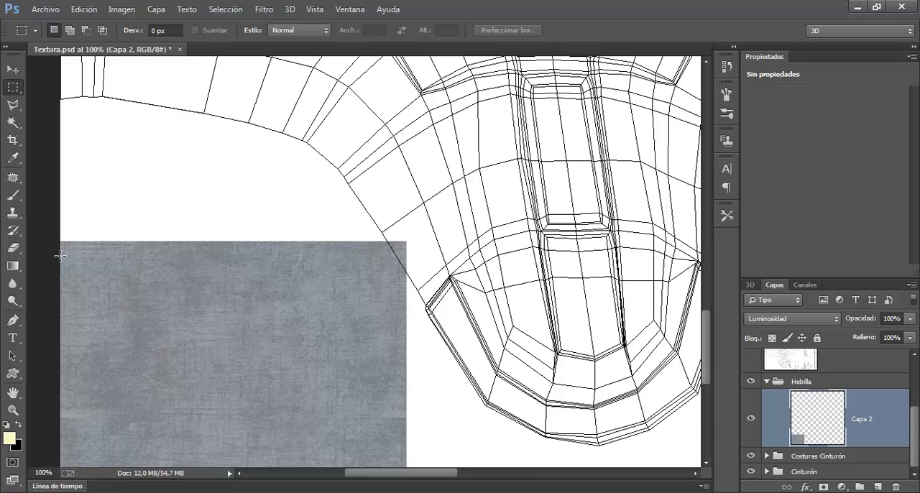
Try erasing the corner of the grey buckle texture that overlaps the boot UVs, and undo the stroke
click(13, 247)
drag(377, 244, 411, 253)
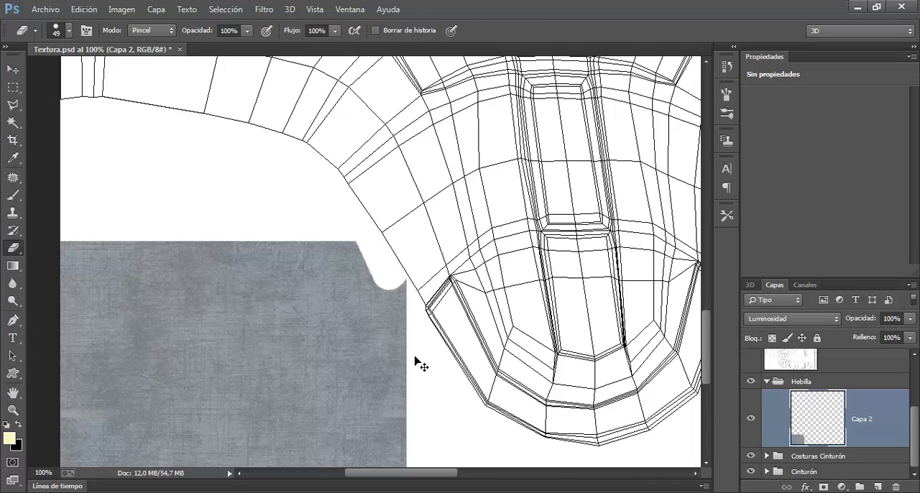
key(ctrl+z)
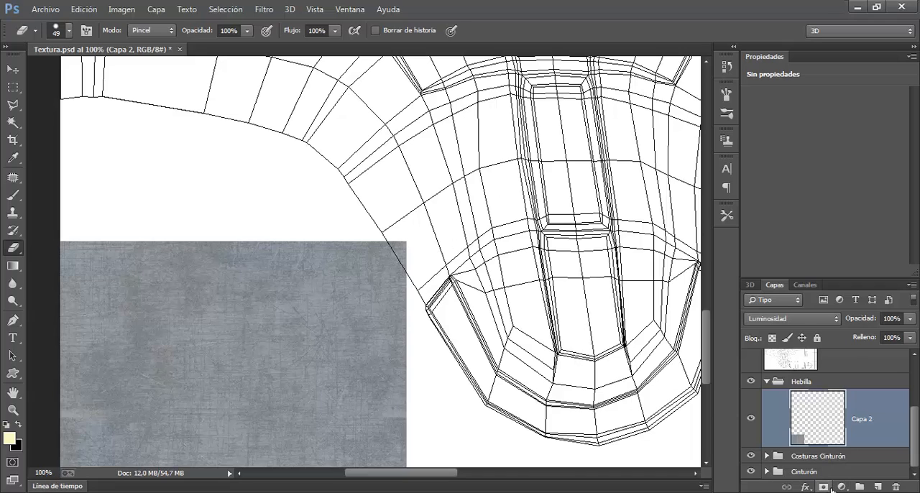
Add a layer mask to Capa 2 and paint it black with a 13 px brush over the corner overlapping the boot UVs
click(824, 488)
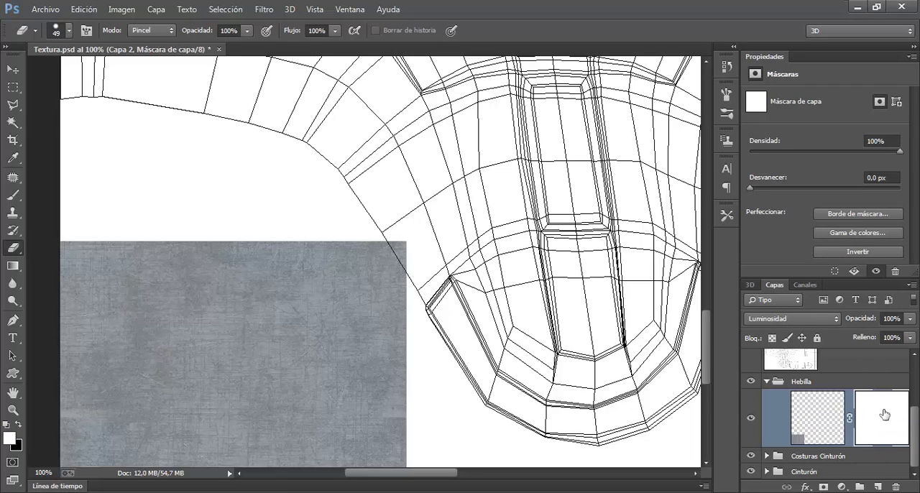
click(13, 194)
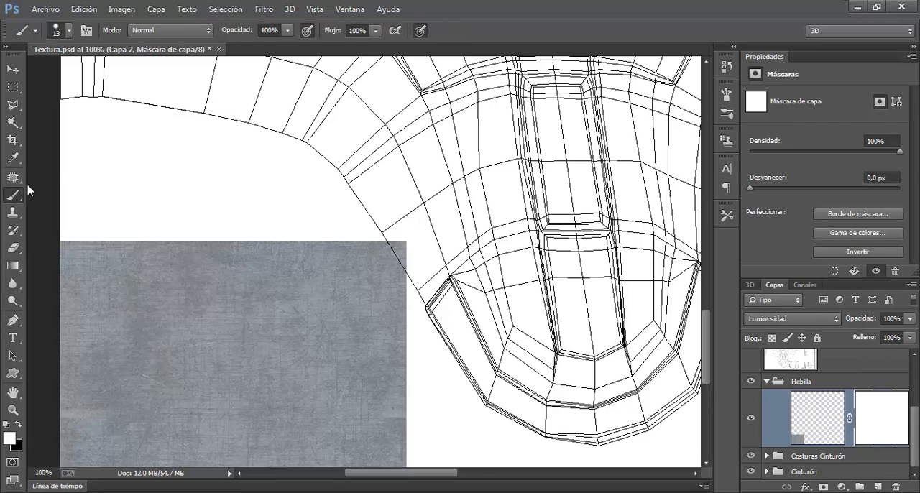
click(15, 426)
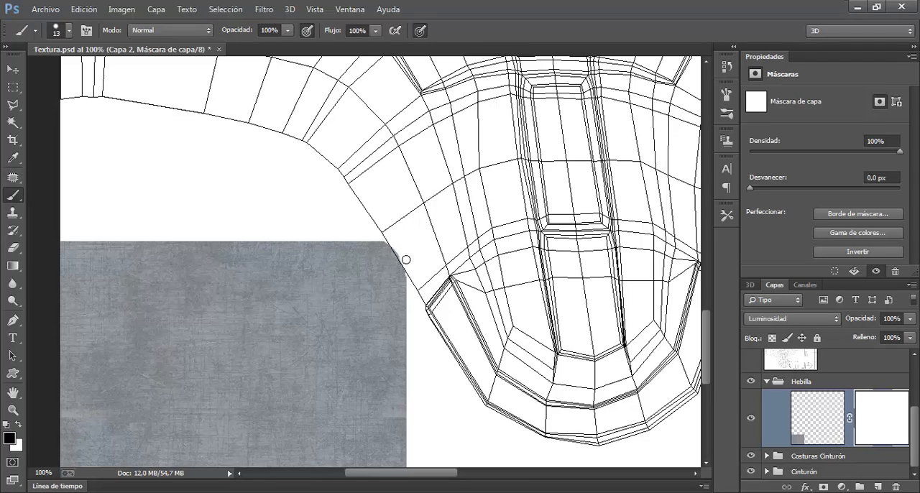
drag(390, 242, 415, 278)
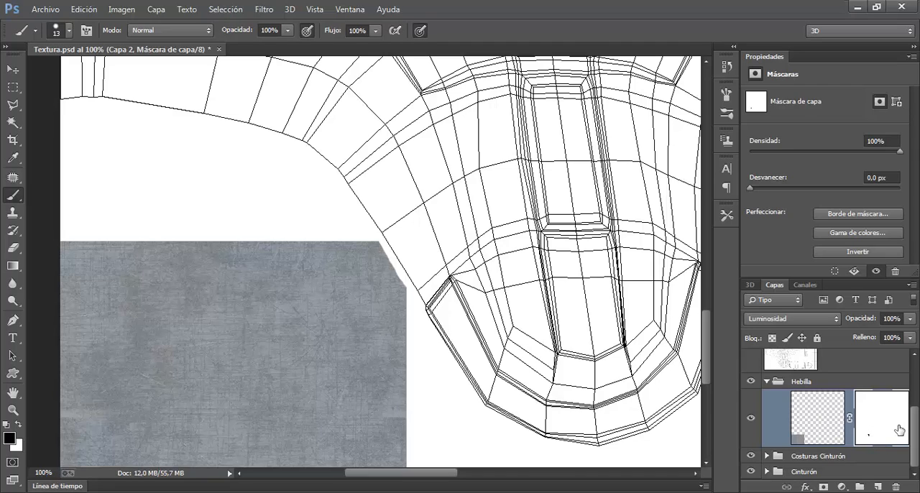
Show the Plantilla UV Hebilla layer and mask the buckle texture's cut corner along a clean straight diagonal clear of the buckle UVs
drag(916, 434, 916, 361)
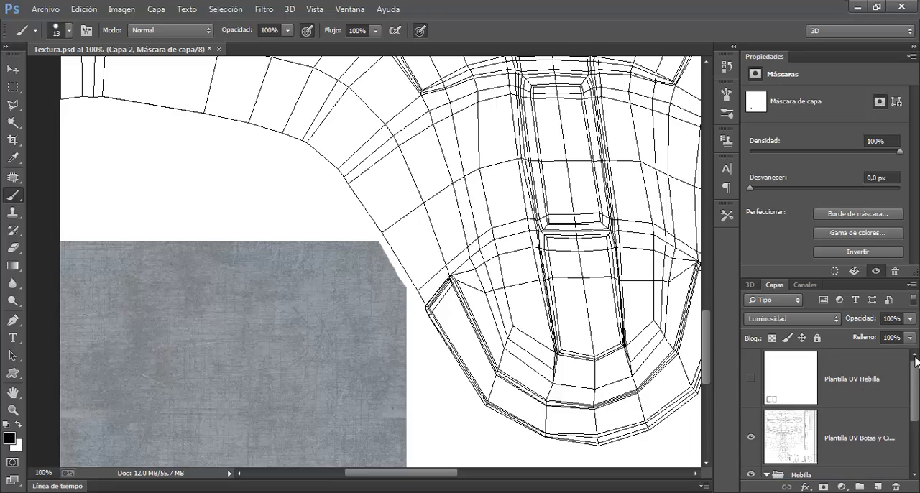
click(751, 379)
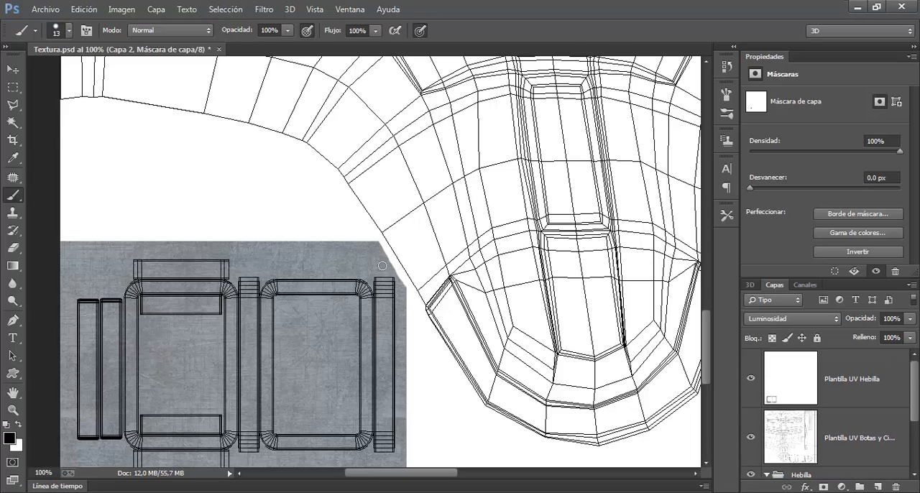
key(ctrl+plus)
key(ctrl+plus)
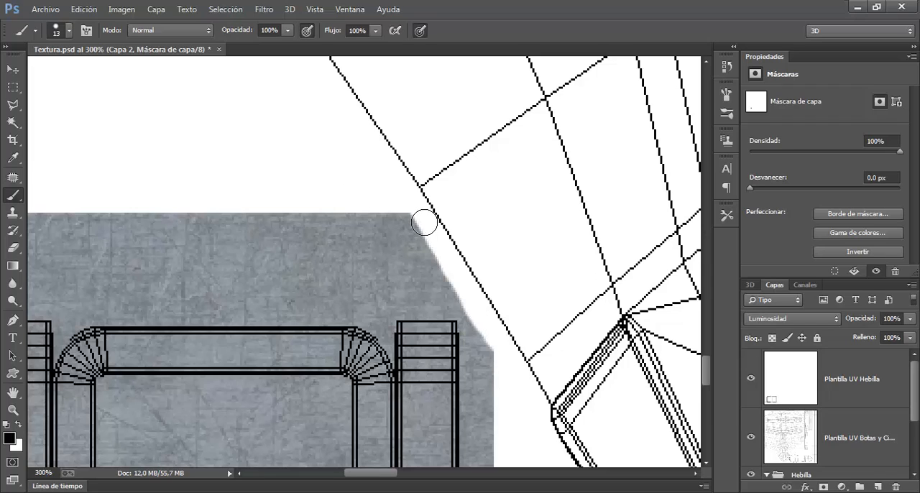
shift+click(514, 353)
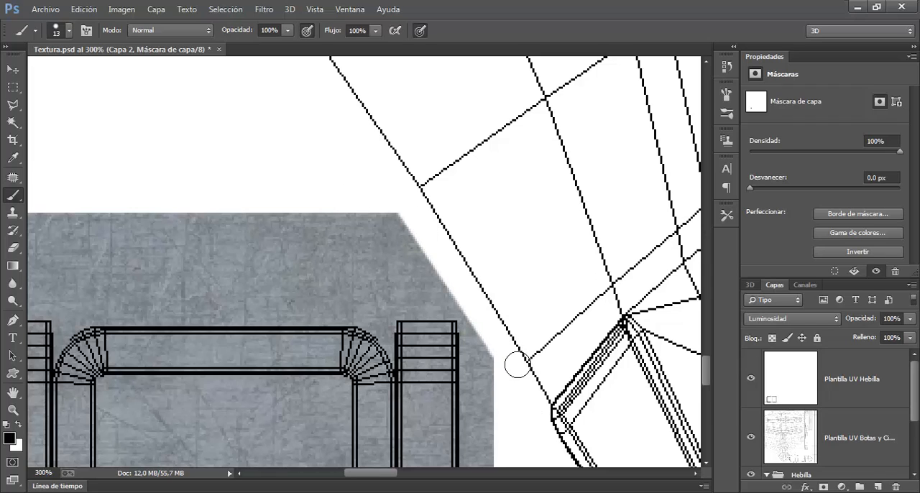
Hide the Plantilla UV Hebilla layer and examine the boot sole UVs beside the belt strip
scroll(456, 288, down, 2)
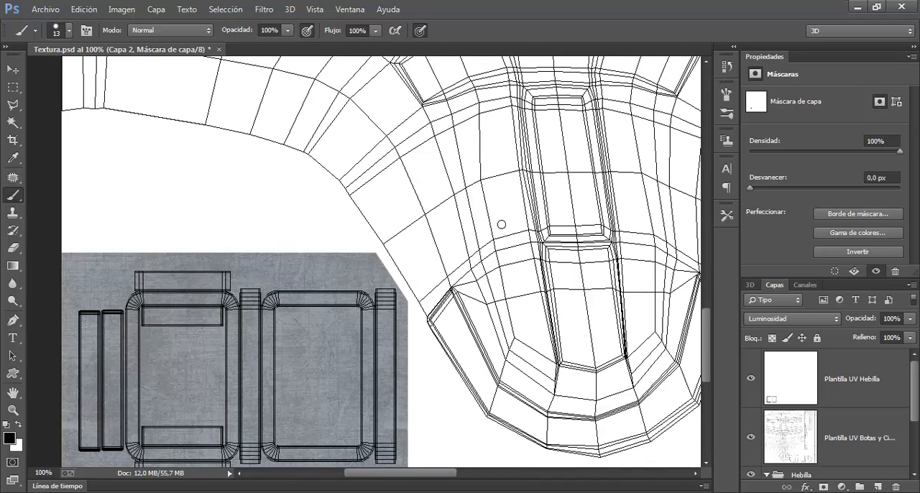
drag(542, 281, 381, 208)
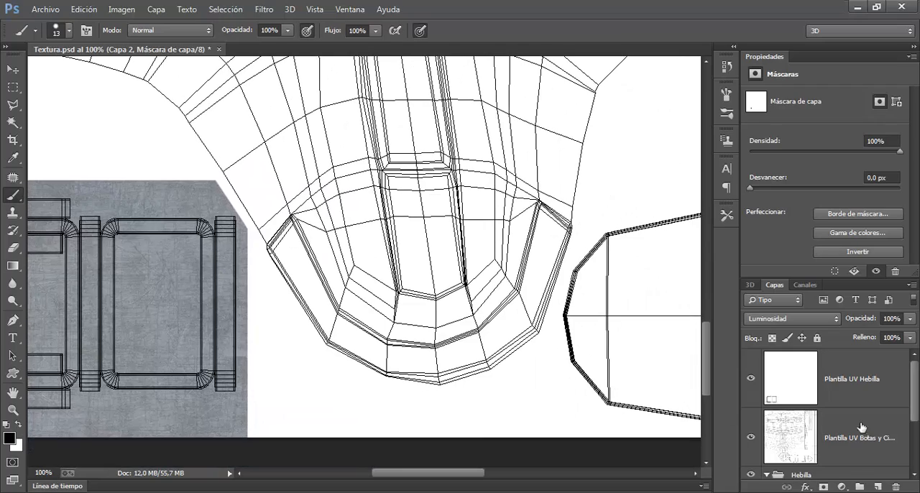
click(751, 381)
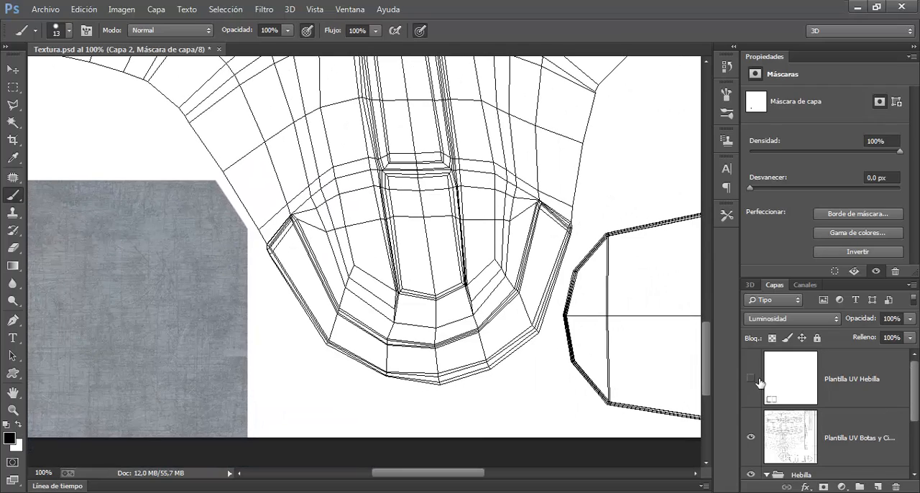
scroll(381, 247, down, 2)
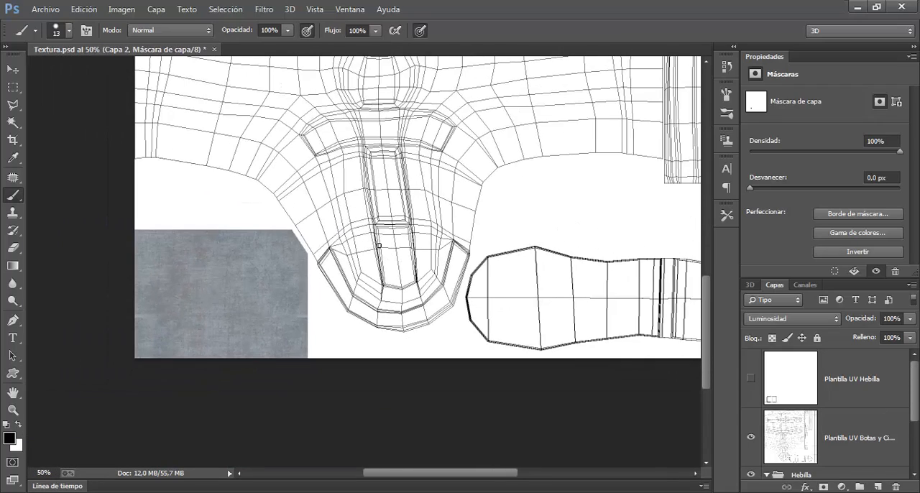
mouse_move(515, 280)
mouse_down()
mouse_move(346, 331)
mouse_move(346, 323)
mouse_up()
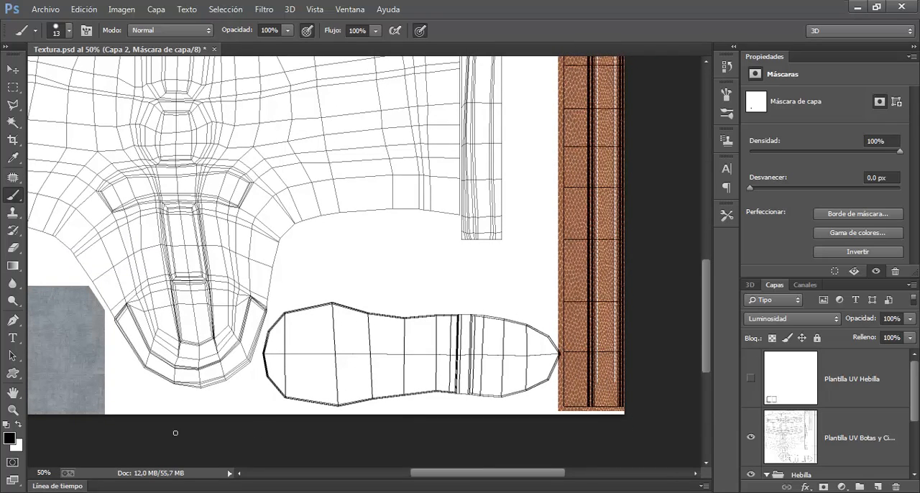
Switch to Opera, browse the "boots sole" image results, open the tan desert boot picture and close the results tab
click(124, 492)
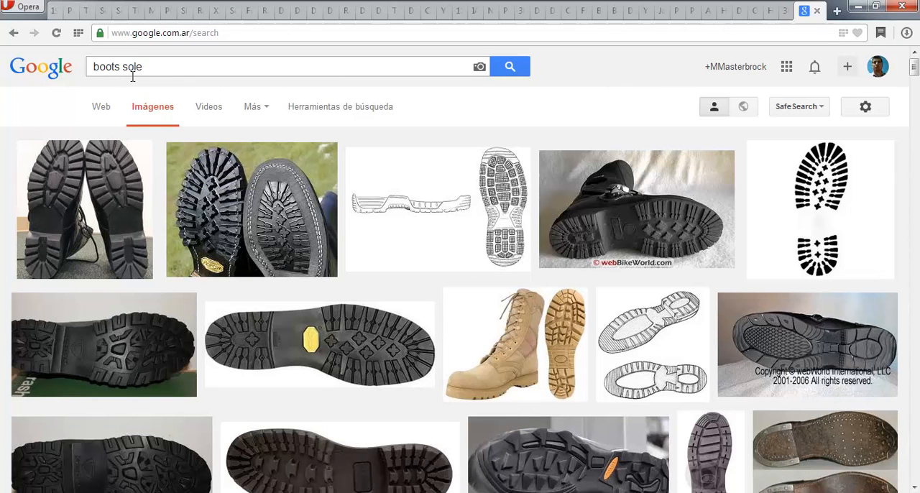
drag(129, 72, 166, 74)
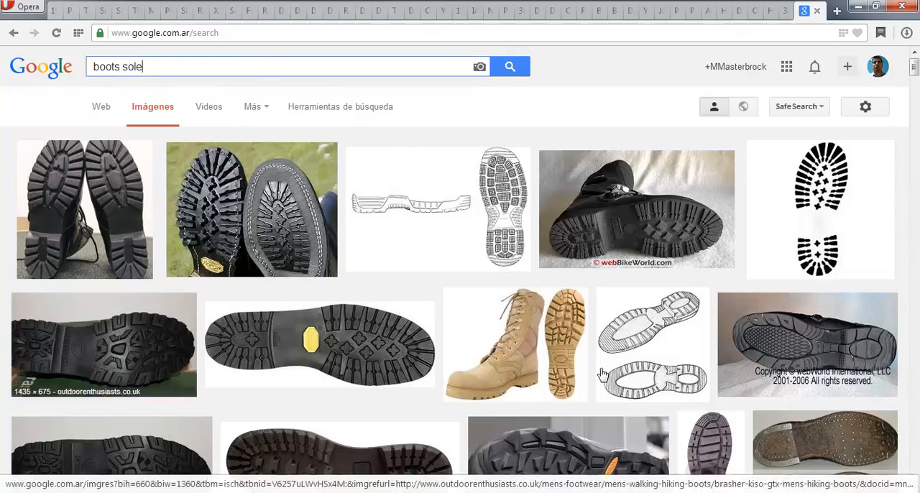
scroll(690, 368, down, 5)
scroll(691, 368, down, 5)
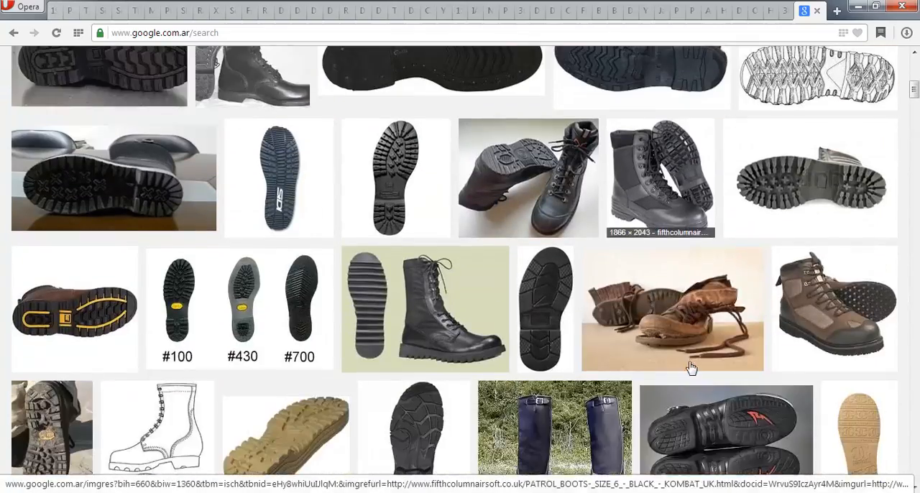
scroll(690, 369, up, 5)
scroll(690, 367, down, 5)
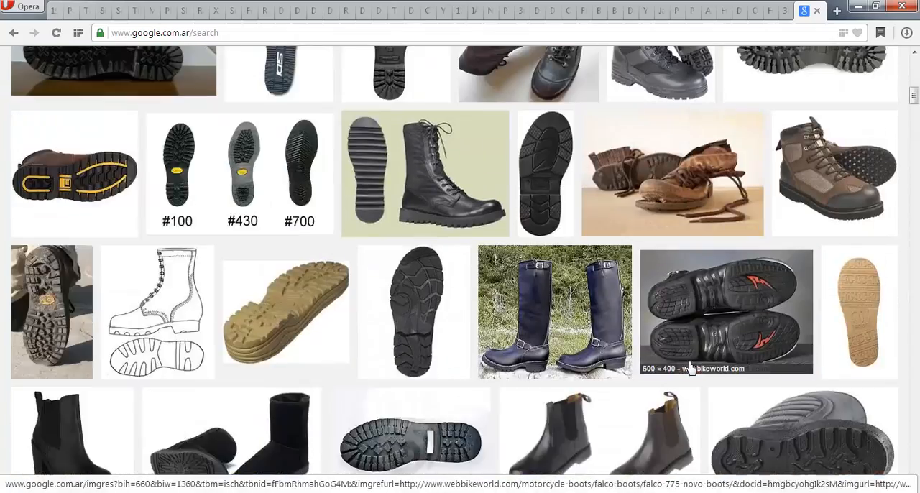
scroll(688, 352, up, 4)
scroll(688, 338, up, 3)
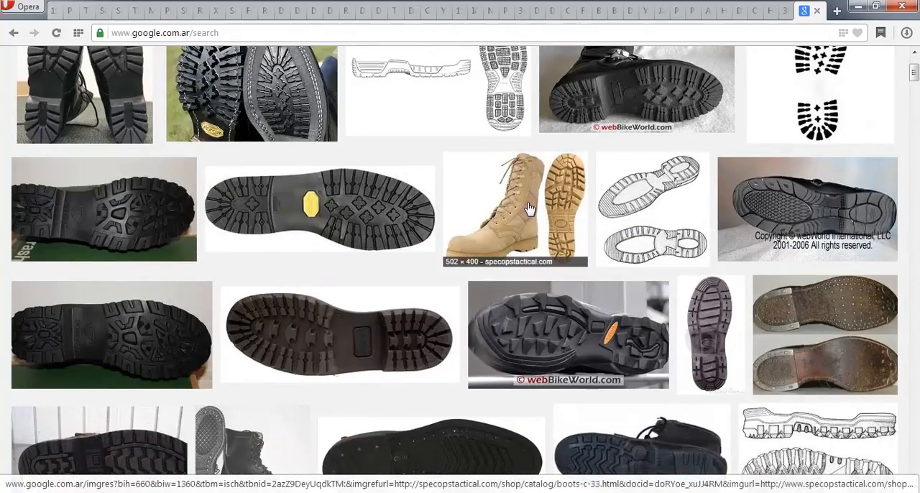
click(819, 13)
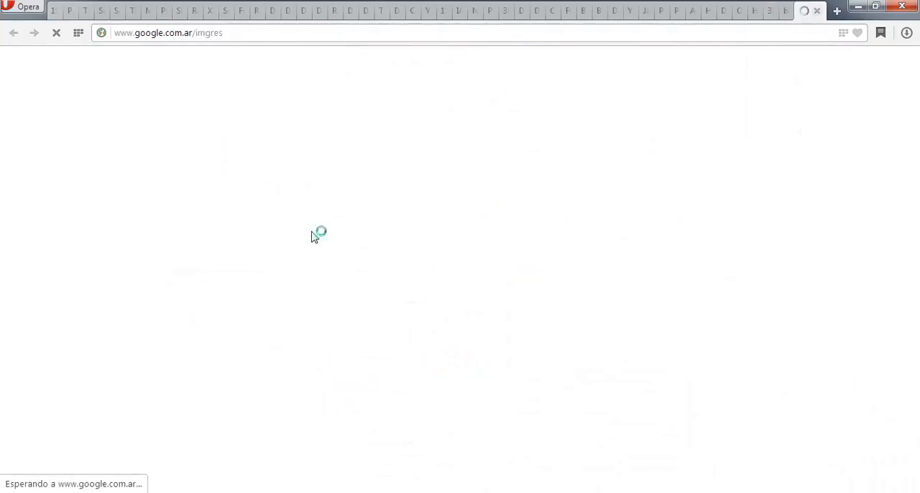
Switch to 3ds Max, view both whole boots in ActiveShade and compare them with the tan boot reference picture
key(alt+Tab)
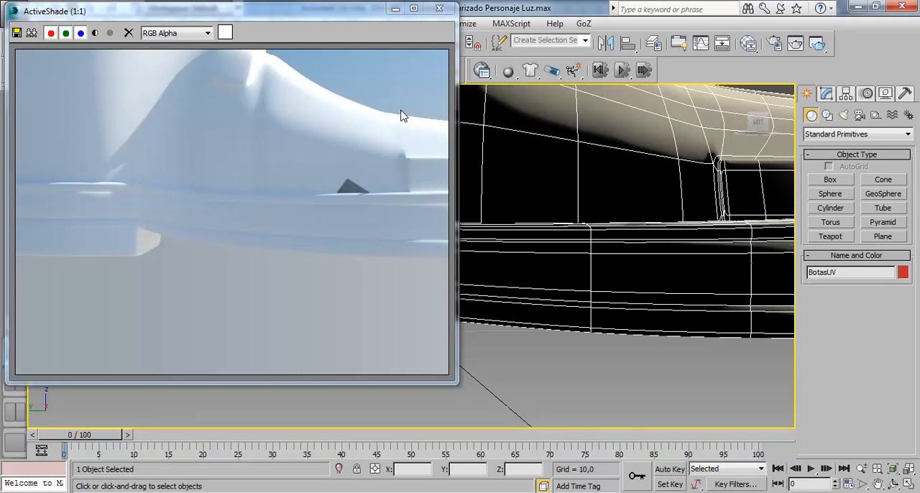
scroll(599, 217, down, 3)
scroll(598, 217, down, 5)
scroll(597, 192, up, 2)
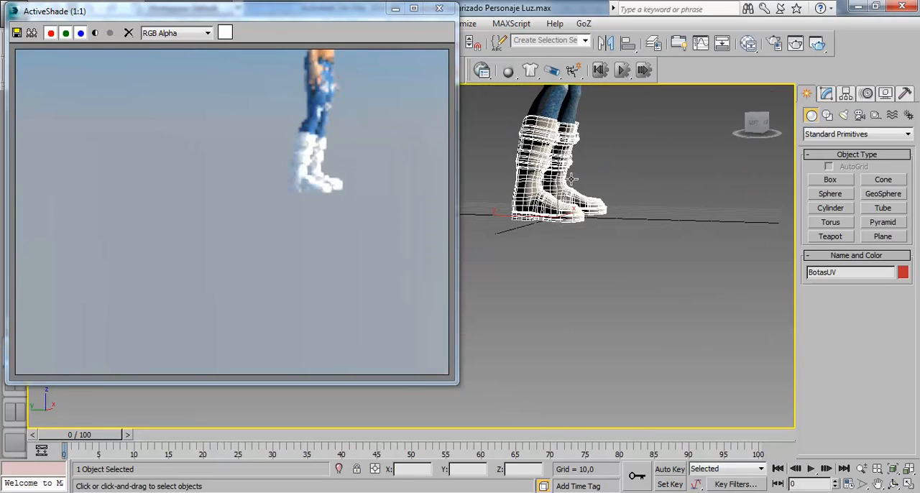
scroll(576, 230, up, 4)
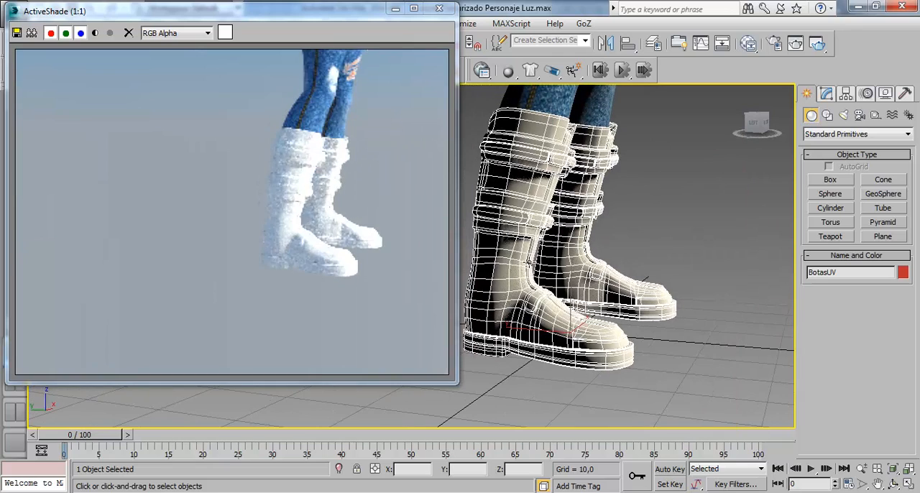
key(alt+Tab)
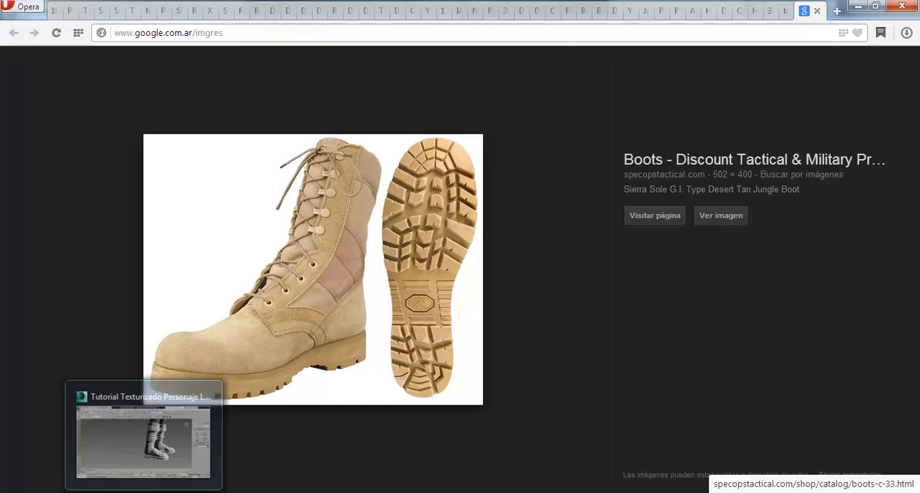
click(146, 492)
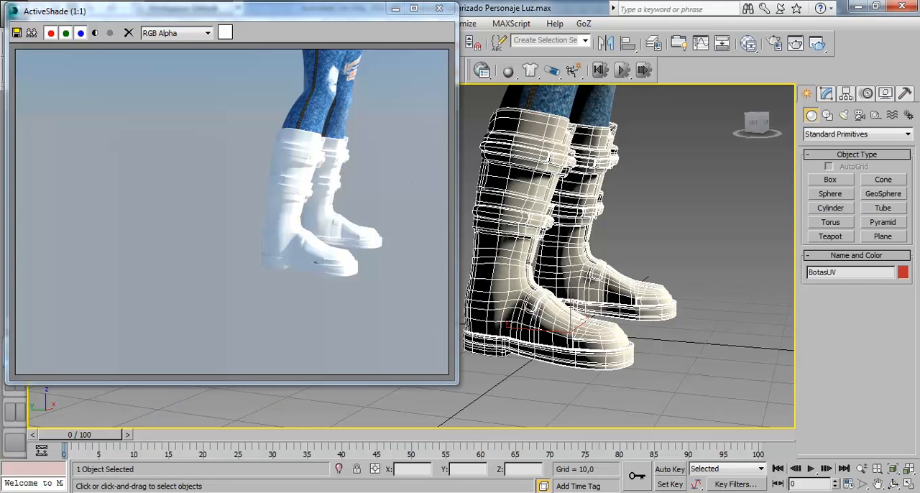
Save the full-size tan boot image from Opera as 5257.bmp in the Textura Botas Cinturon folder, and return to Textura.psd in Photoshop
click(126, 491)
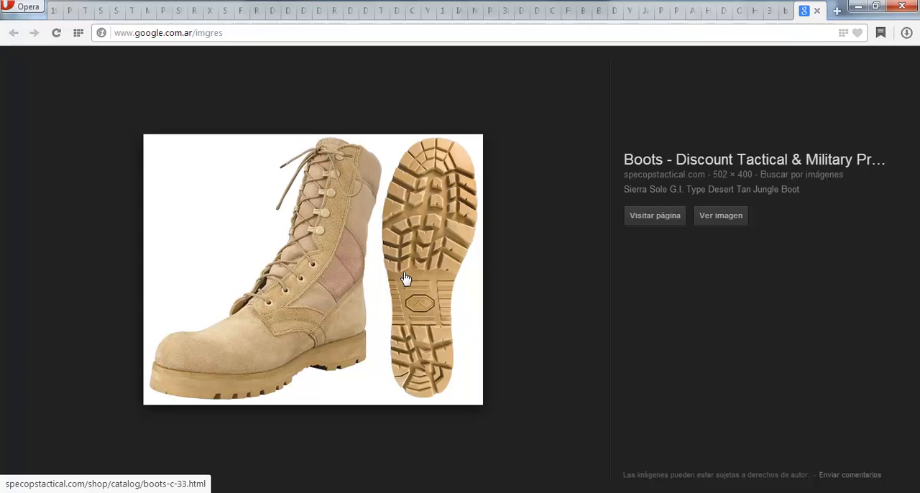
right_click(409, 209)
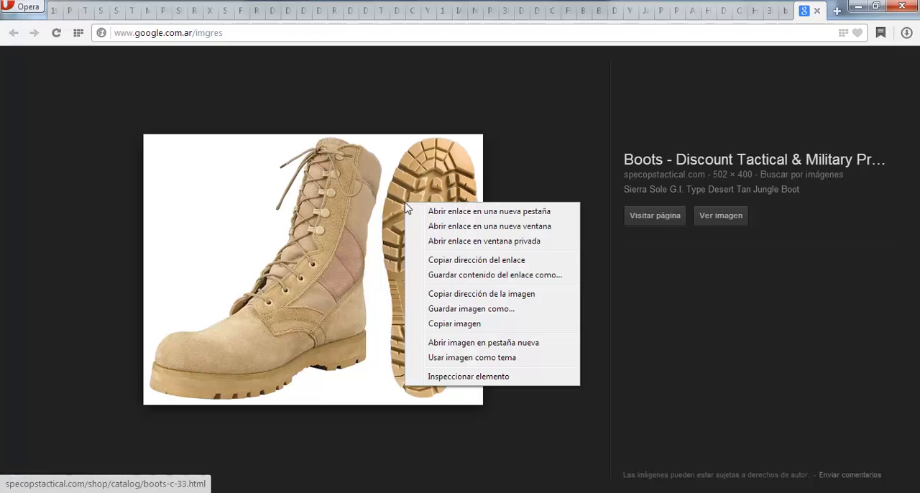
click(736, 223)
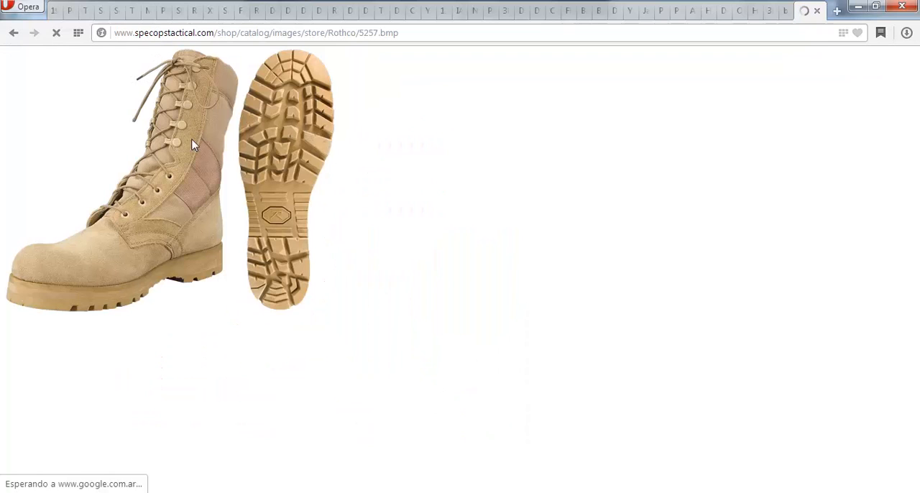
right_click(243, 138)
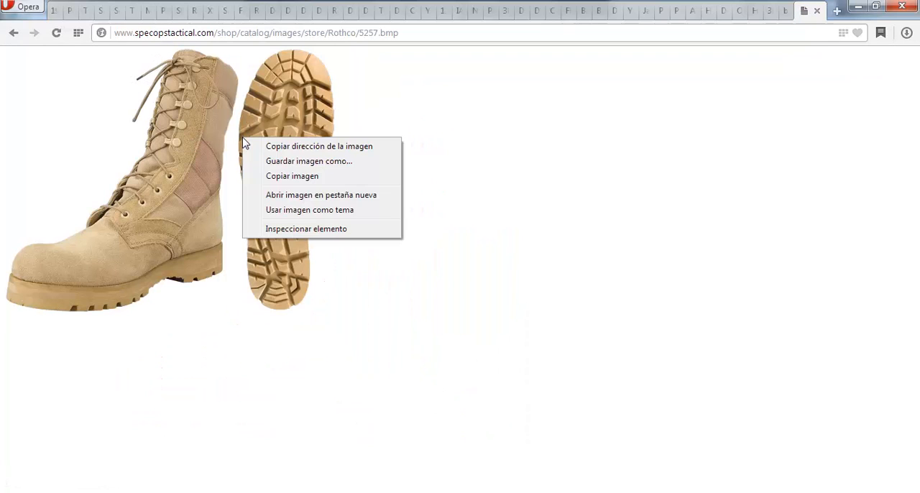
click(316, 162)
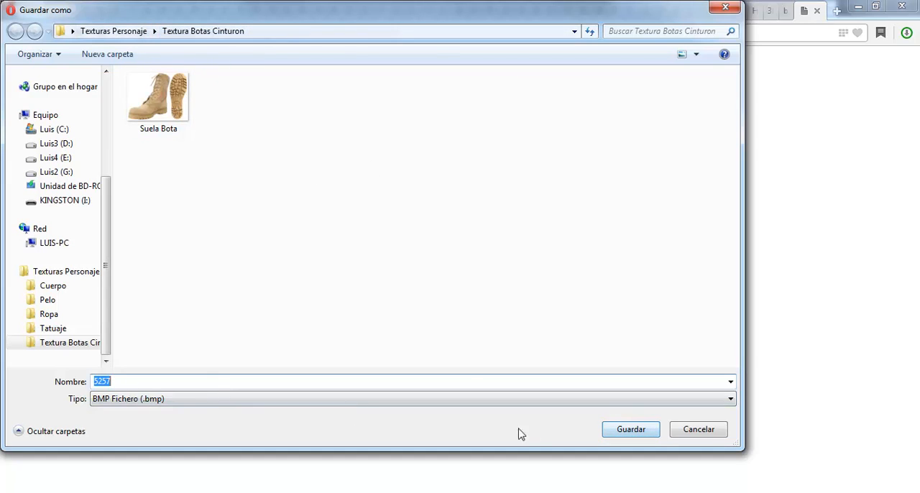
click(638, 431)
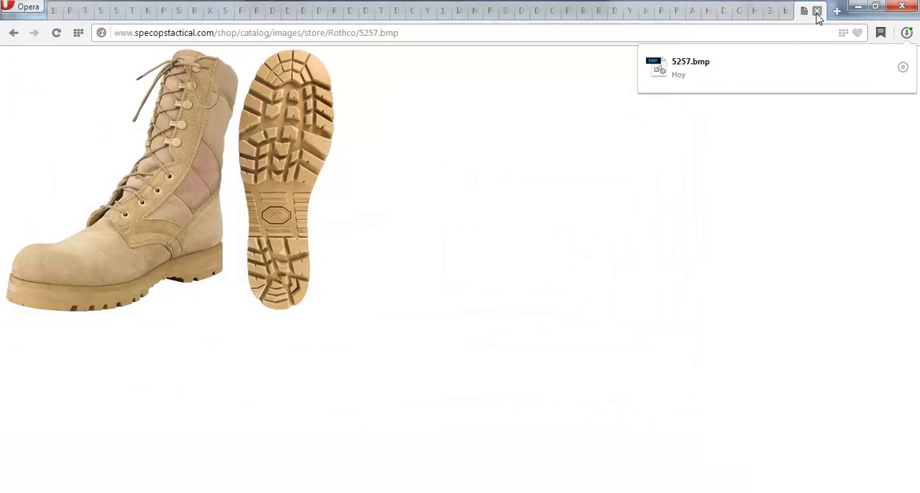
click(817, 11)
click(327, 492)
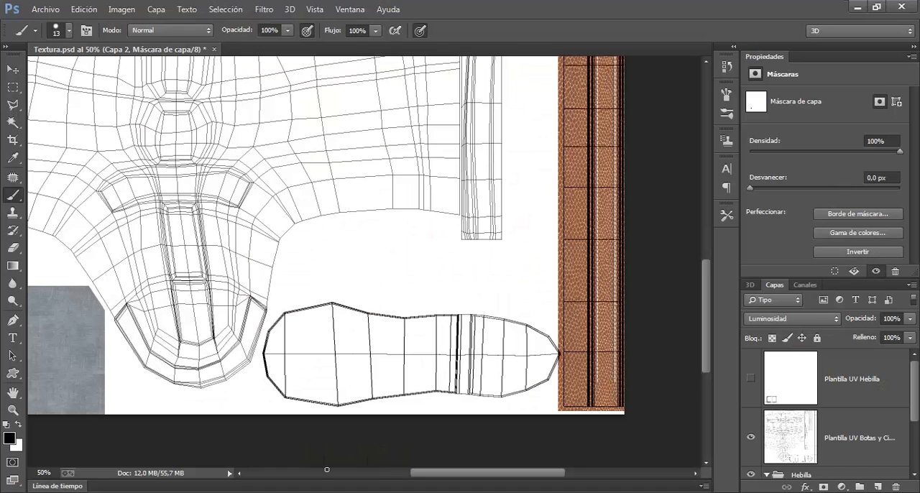
Open the image Suela Bota from the Textura Botas Cinturon folder
click(33, 11)
click(51, 38)
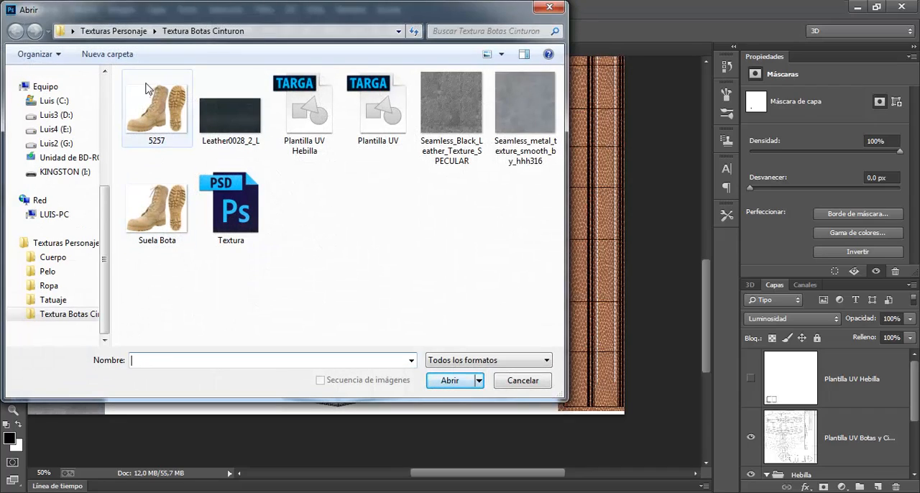
double_click(166, 210)
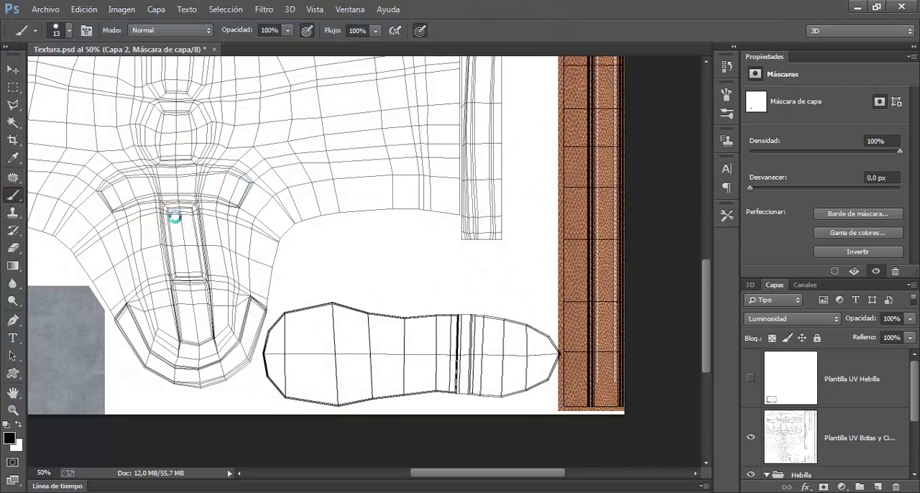
click(610, 171)
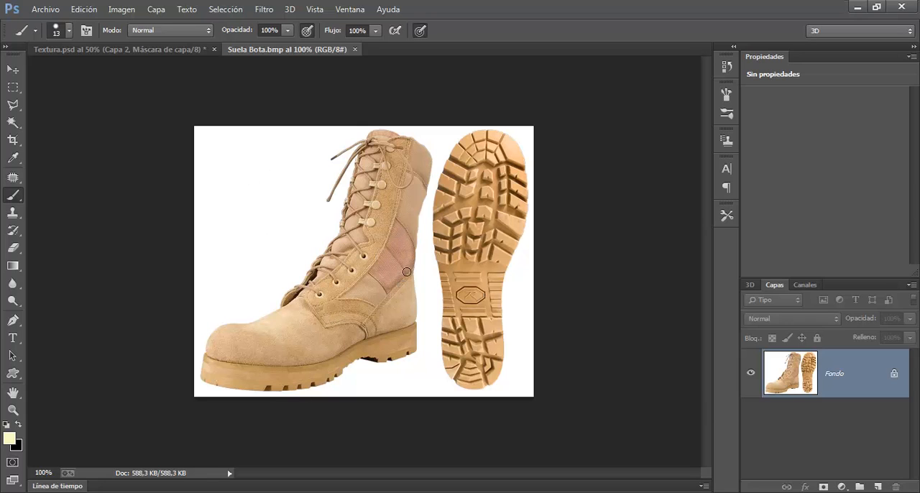
Convert the Fondo background into the normal layer Capa 0 and delete the rectangular area containing the whole boot, leaving the sole
click(13, 87)
drag(192, 122, 432, 483)
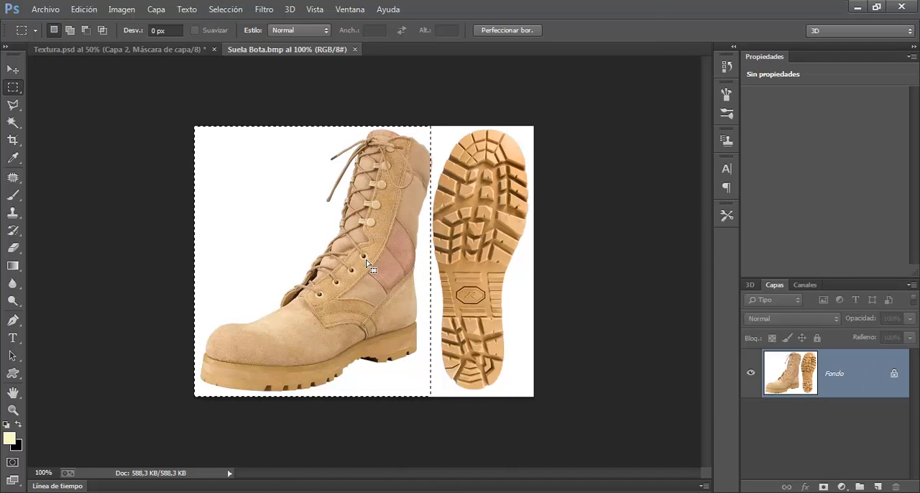
key(shift+F5)
click(637, 77)
double_click(852, 385)
click(606, 161)
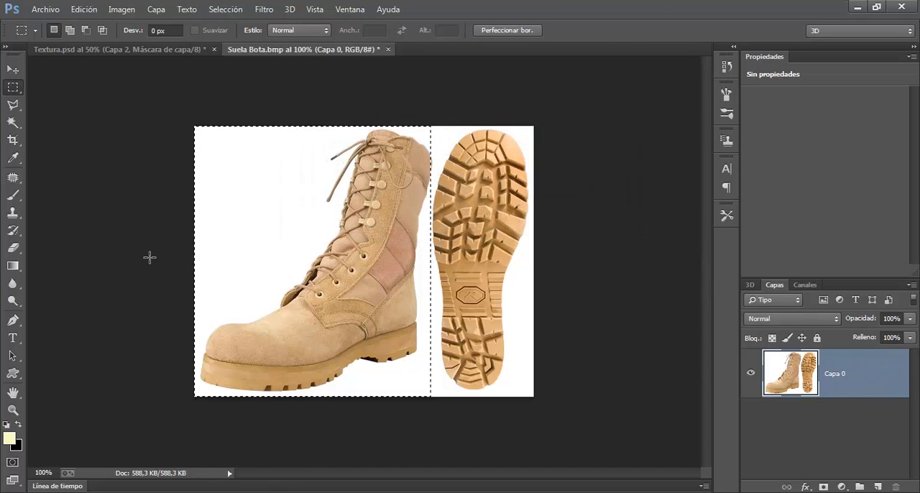
key(Delete)
key(ctrl+d)
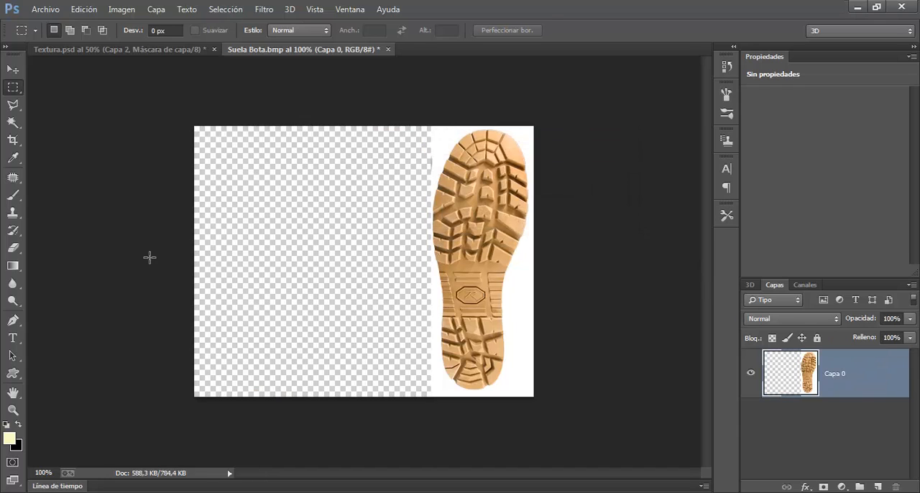
Remove the white background around the sole with the Magic Wand and inspect the cut-out edge near the toe
click(13, 122)
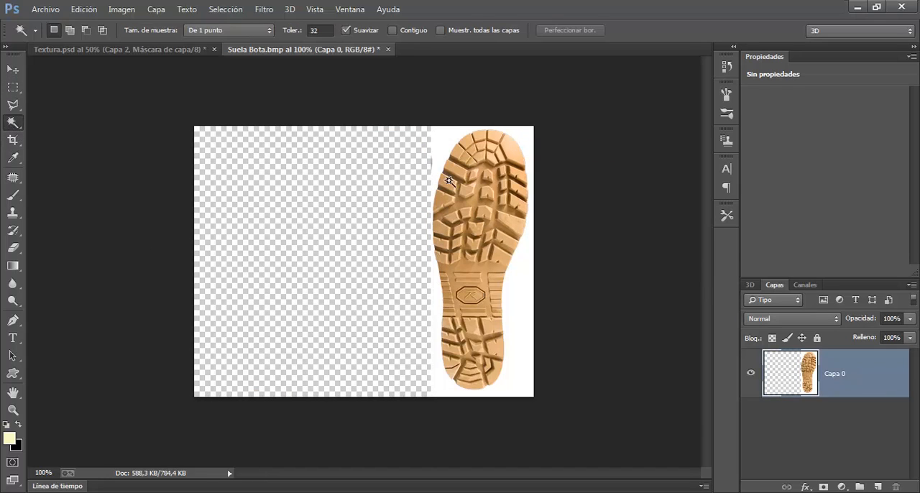
click(437, 319)
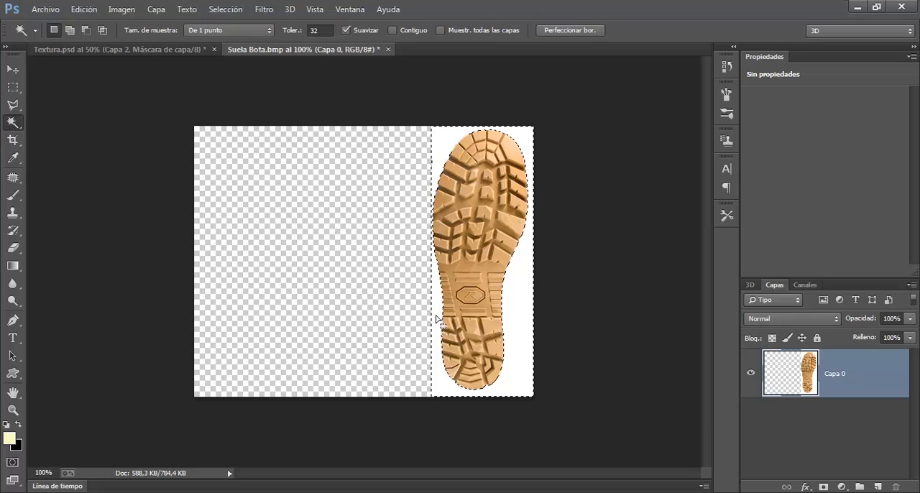
key(Delete)
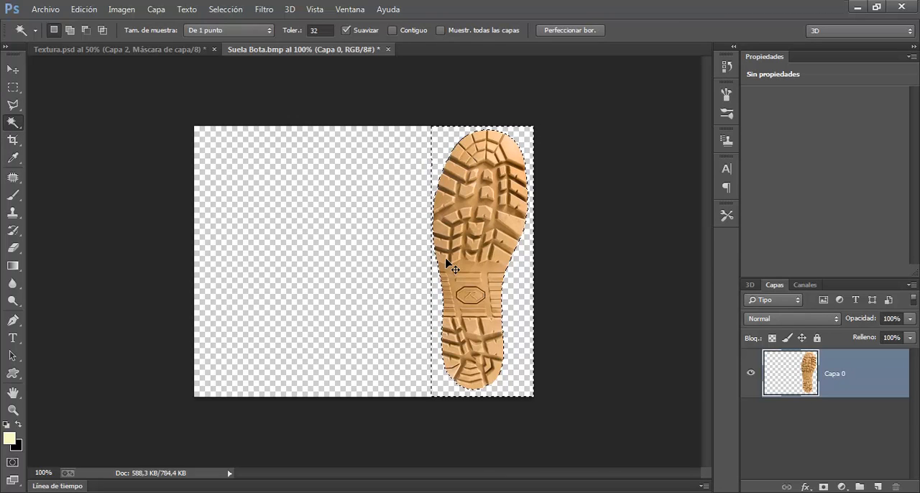
key(ctrl+d)
key(ctrl+plus)
key(ctrl+plus)
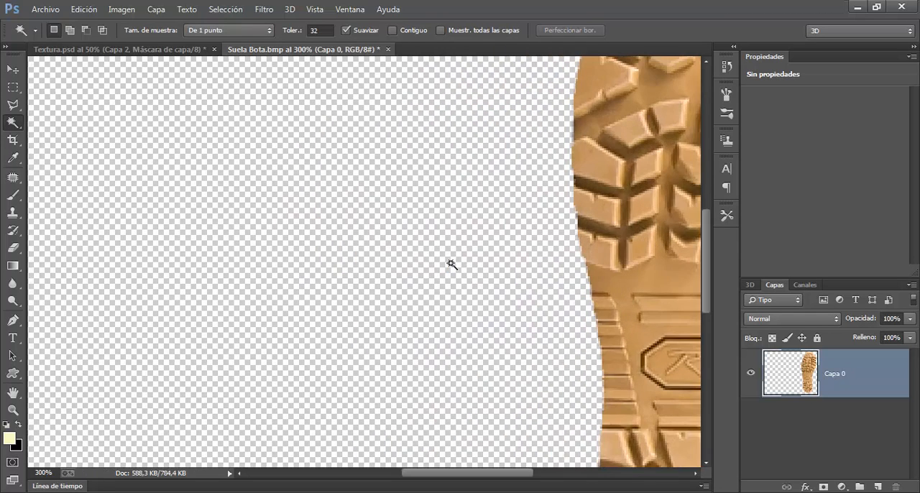
drag(571, 199, 500, 411)
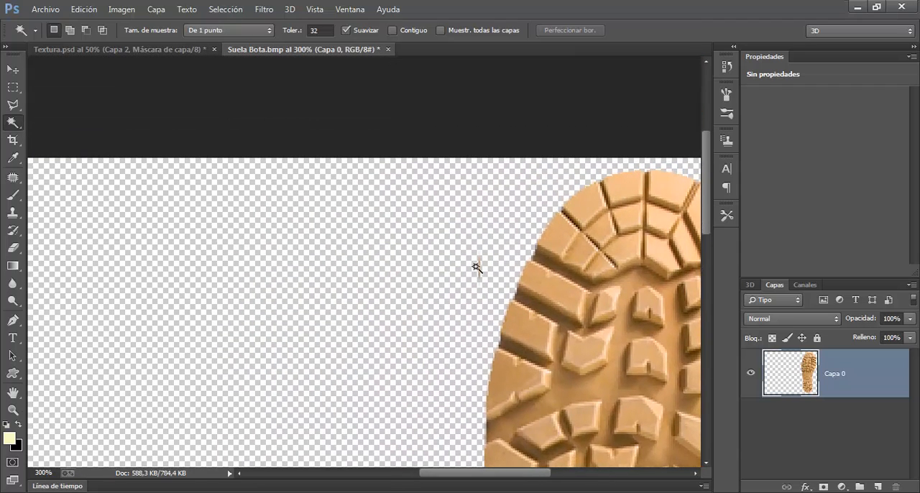
click(13, 247)
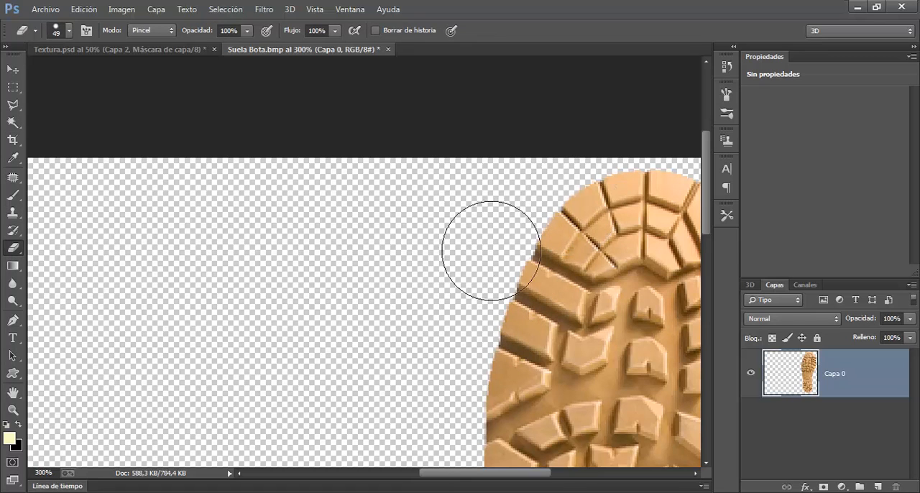
key(ctrl+1)
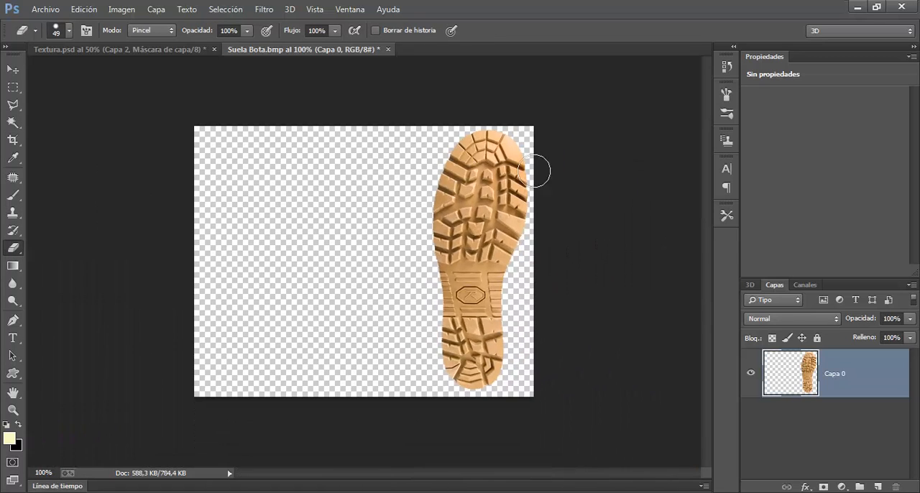
Copy the cut-out sole into Textura.psd as a new layer and close Suela Bota.bmp without saving
click(13, 69)
drag(287, 44, 438, 115)
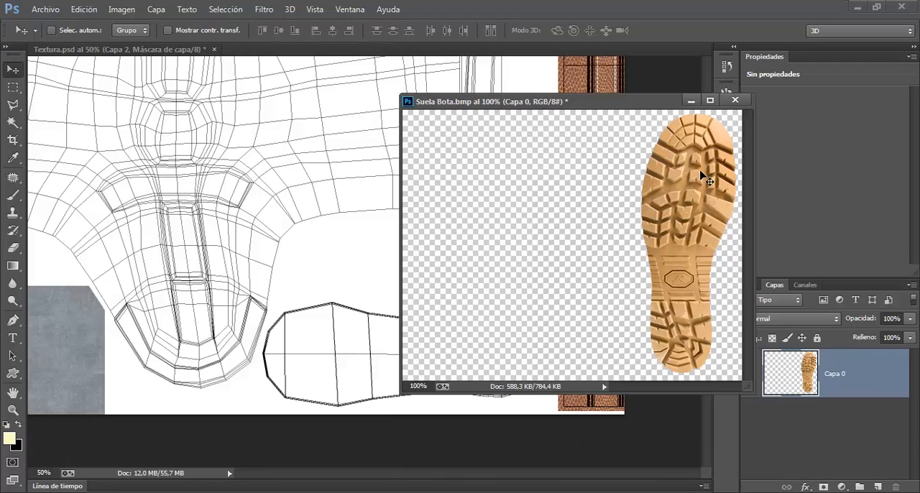
drag(703, 177, 191, 167)
click(736, 100)
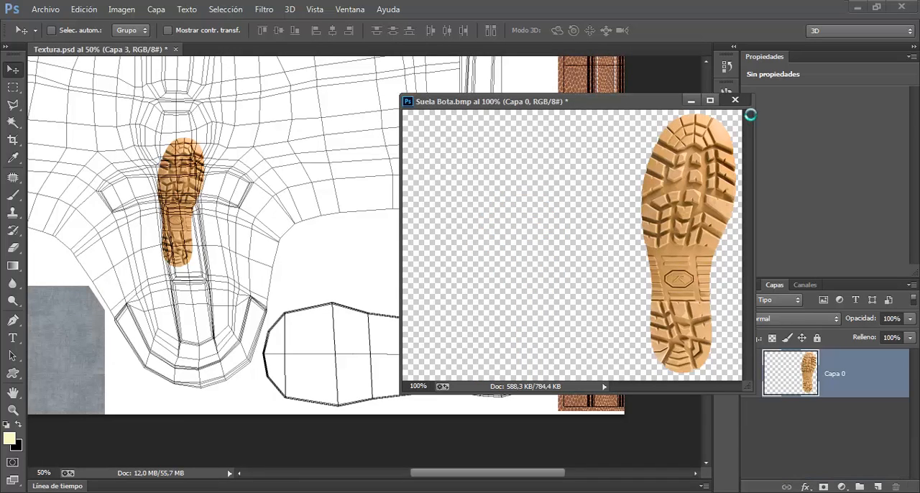
click(463, 199)
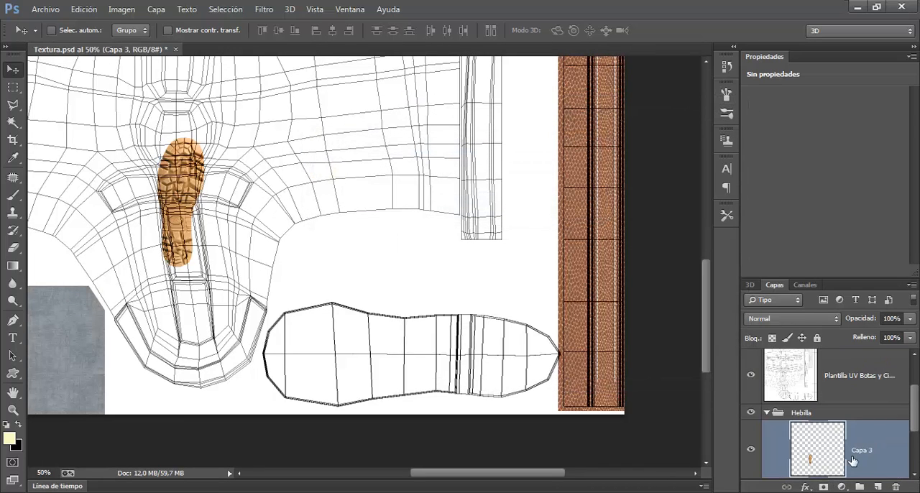
Move the sole layer Capa 3 out of the Hebilla group to just above it, and collapse that group
drag(826, 465, 848, 405)
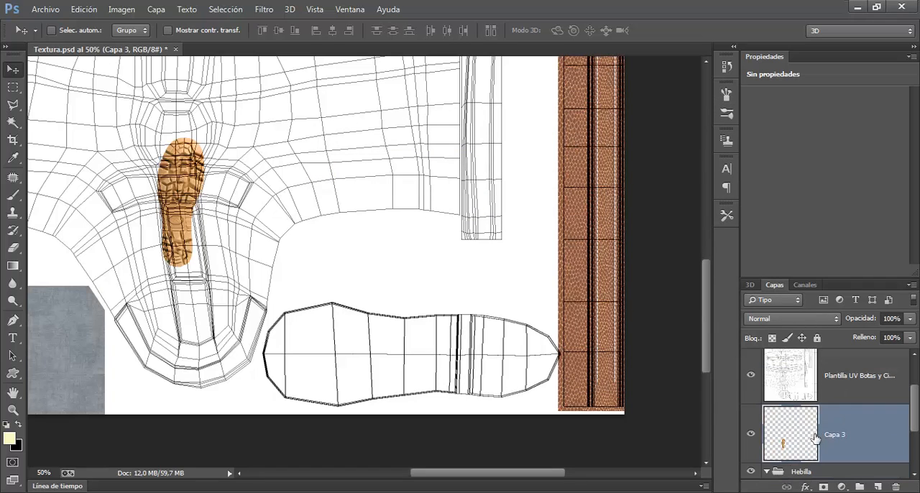
click(768, 472)
drag(913, 425, 913, 447)
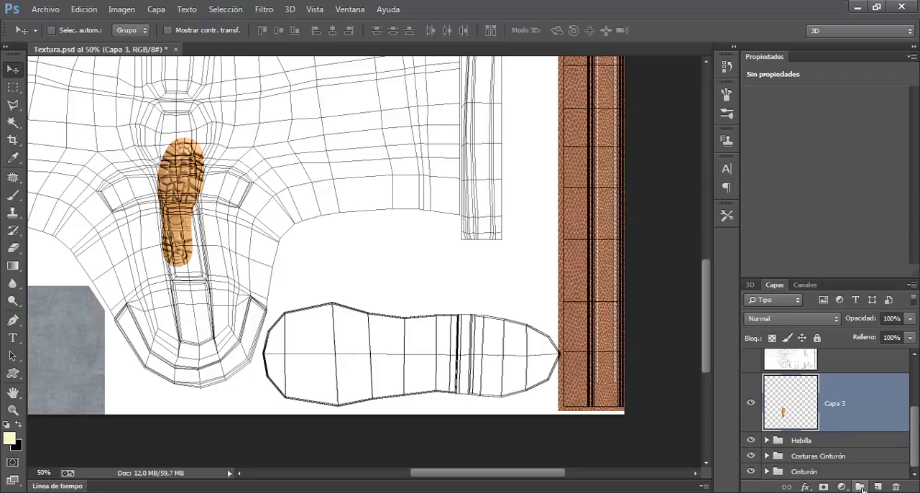
Create a layer group named Botas above Capa 3
click(861, 487)
double_click(803, 382)
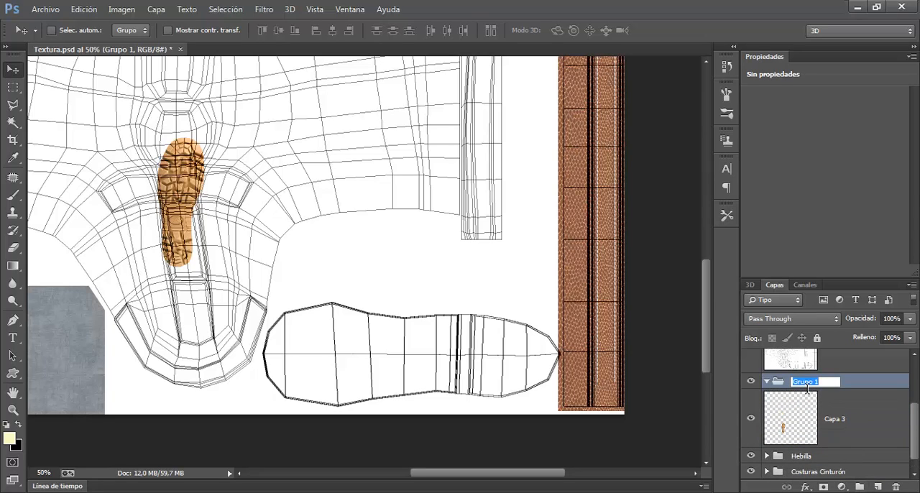
text(Botas)
key(Return)
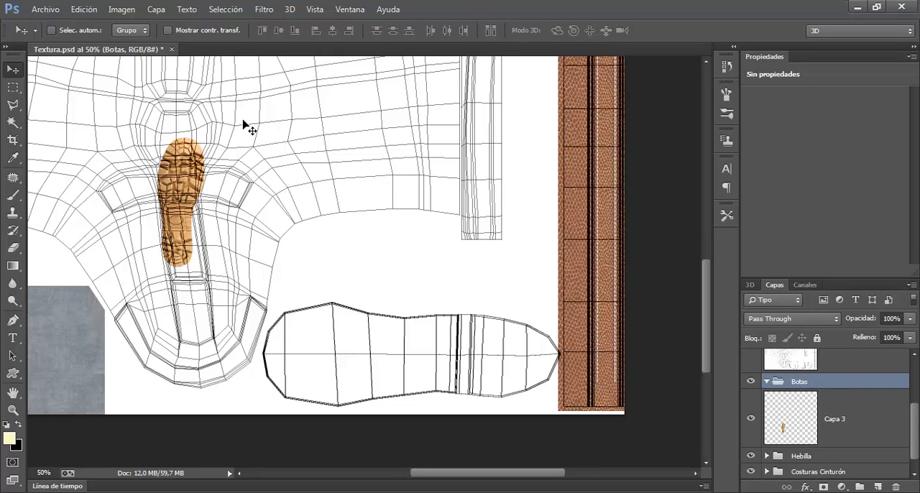
Put Capa 3 inside the Botas group and check its contents by collapsing and expanding it
drag(812, 436, 815, 388)
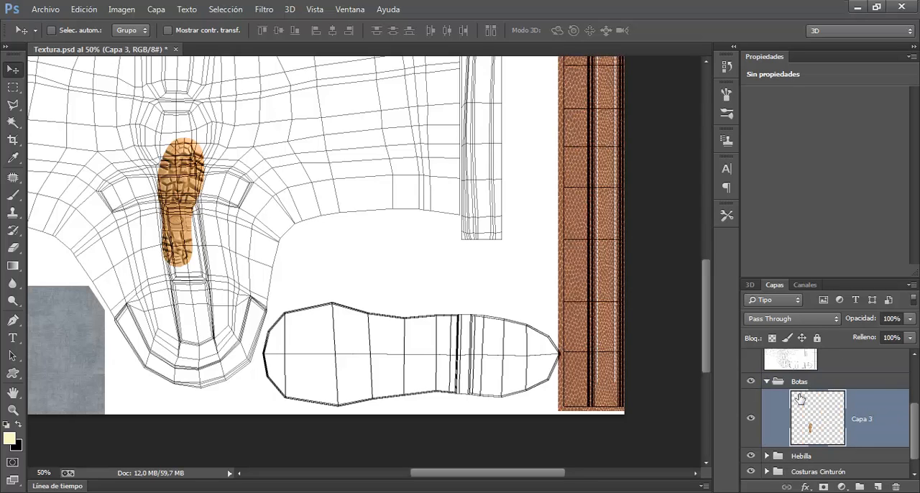
click(768, 382)
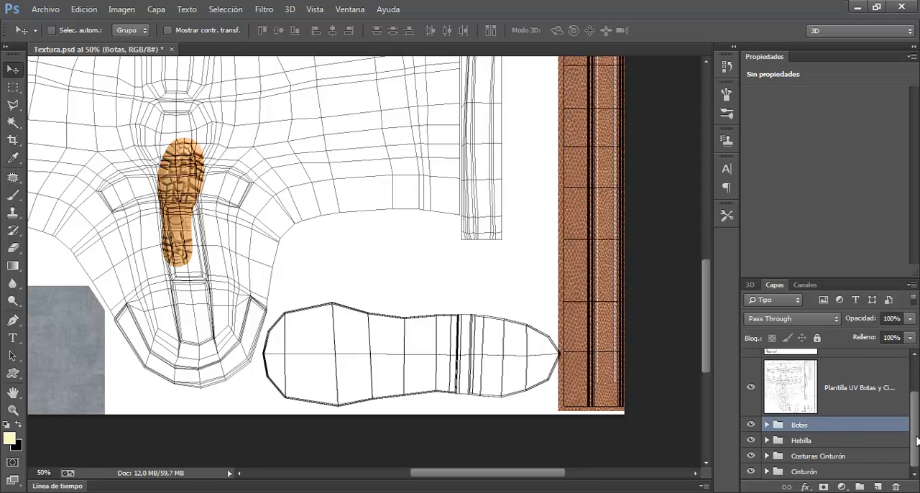
mouse_move(917, 442)
mouse_down()
mouse_move(918, 407)
mouse_move(919, 455)
mouse_up()
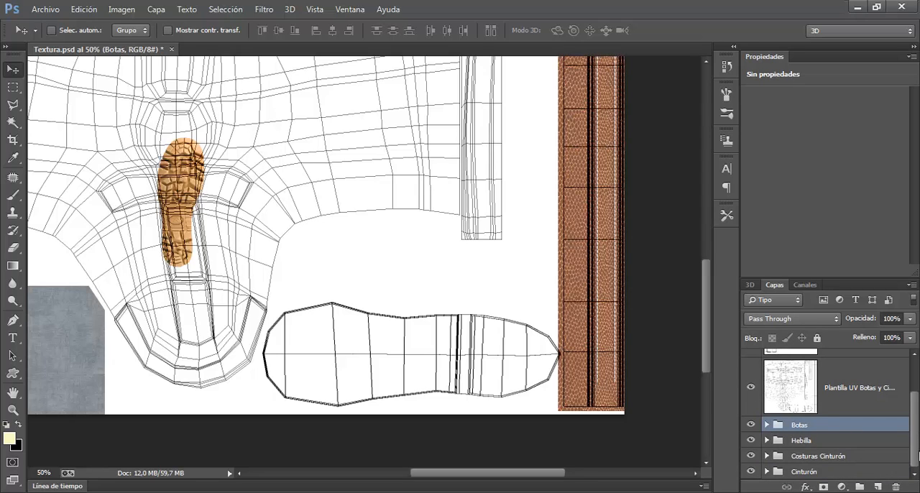
click(769, 426)
drag(916, 408, 917, 439)
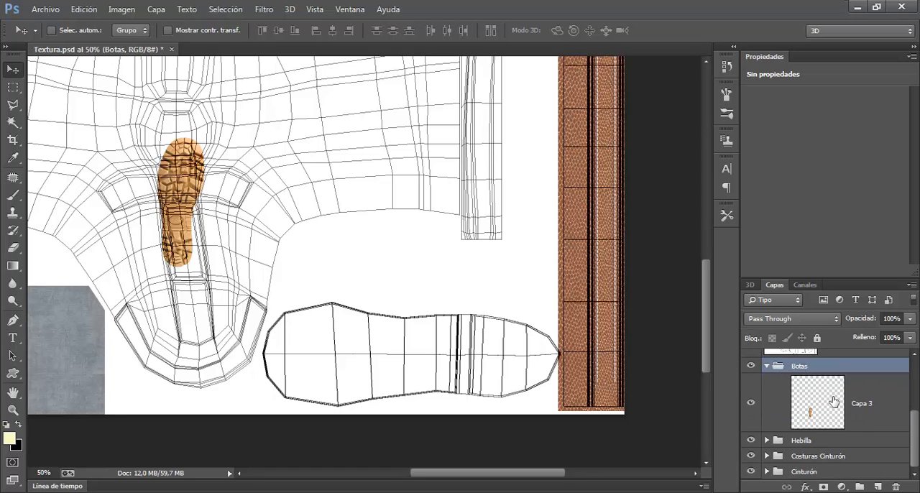
Free-transform Capa 3: rotate the sole to -90°, move it onto the sole UV outline and scale it to about 226%
click(834, 402)
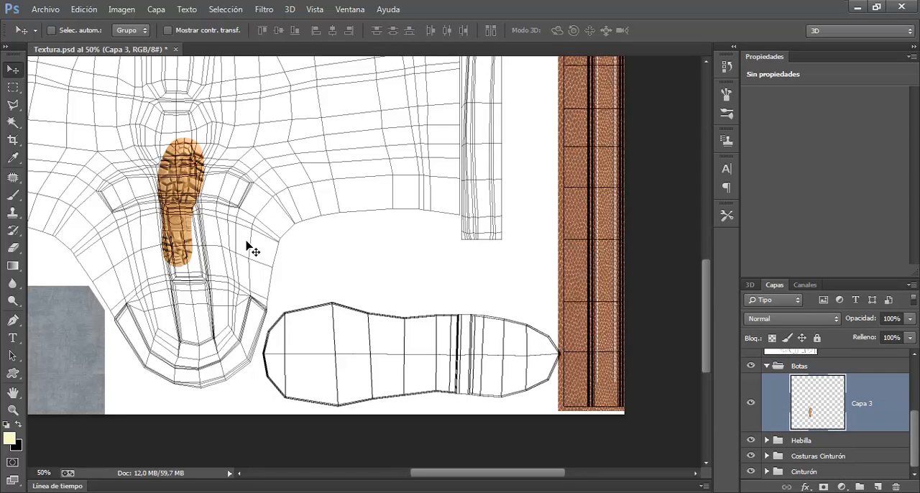
key(ctrl+t)
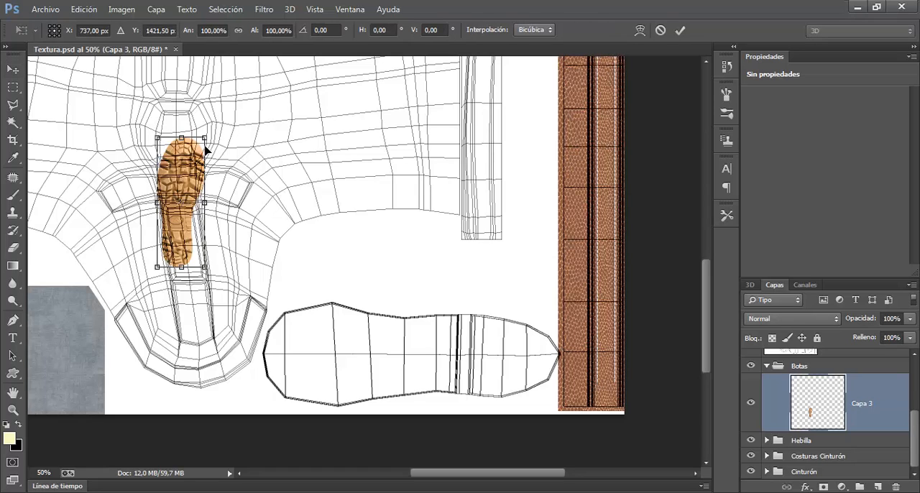
drag(170, 138, 94, 169)
key(ctrl+z)
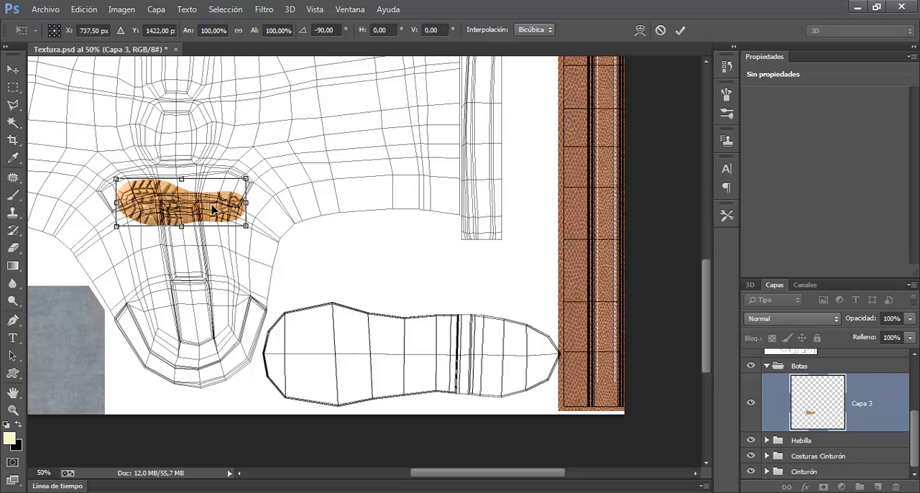
drag(213, 208, 562, 312)
drag(511, 360, 511, 343)
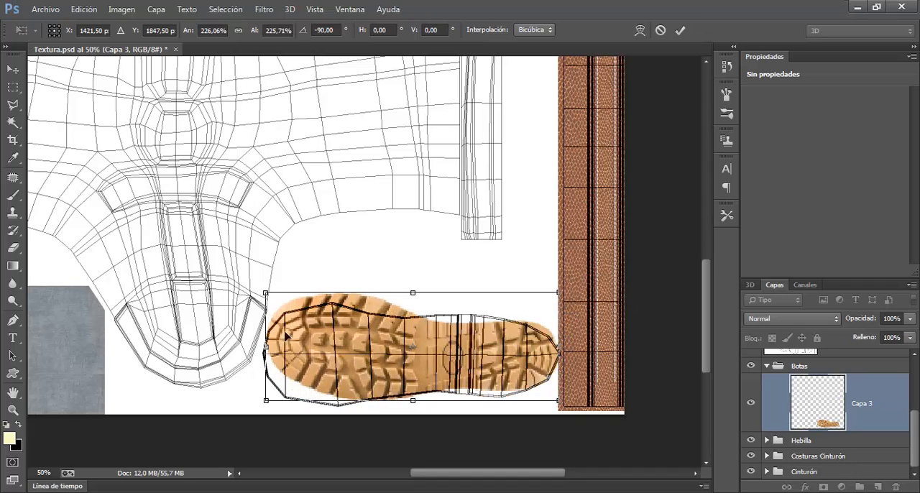
Enlarge the sole to about 236% and shift it slightly toward the boot UVs to cover the sole outline
key(ctrl+plus)
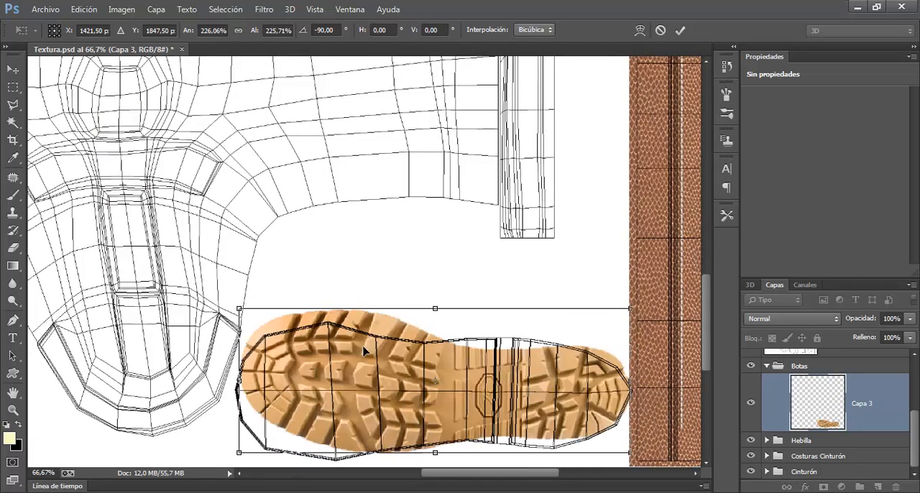
drag(443, 350, 353, 208)
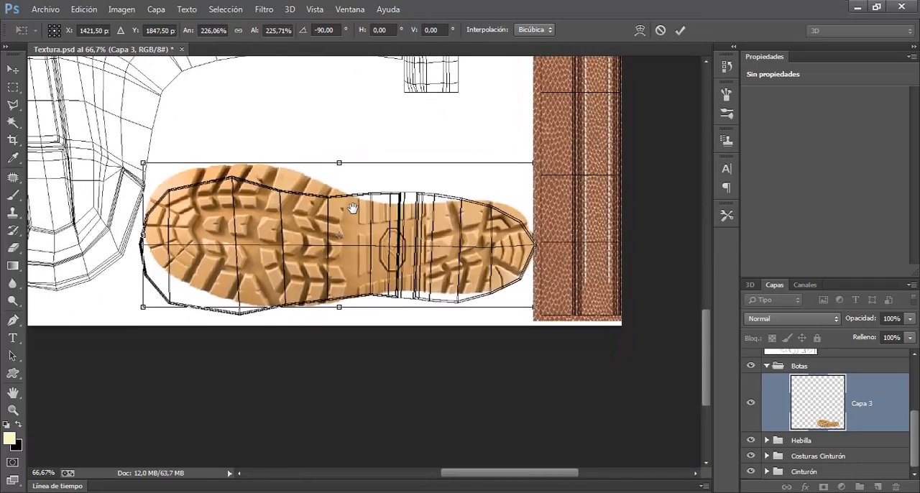
drag(539, 171, 543, 168)
drag(471, 261, 460, 258)
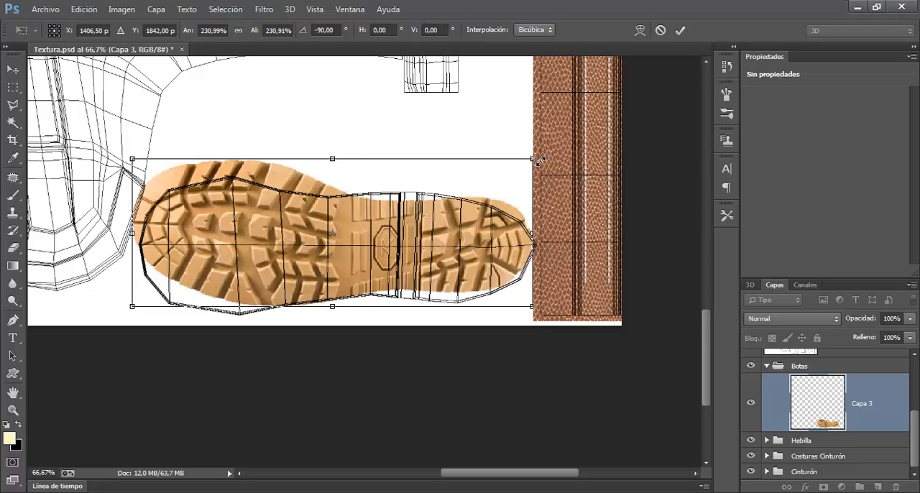
drag(538, 161, 541, 157)
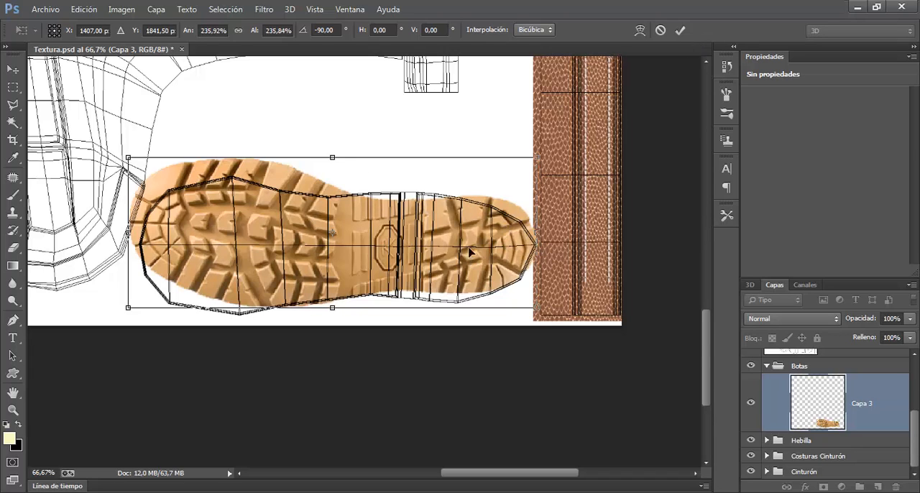
Reposition the sole over its UV outline, scale it to about 234%, and apply the transform
drag(469, 252, 414, 114)
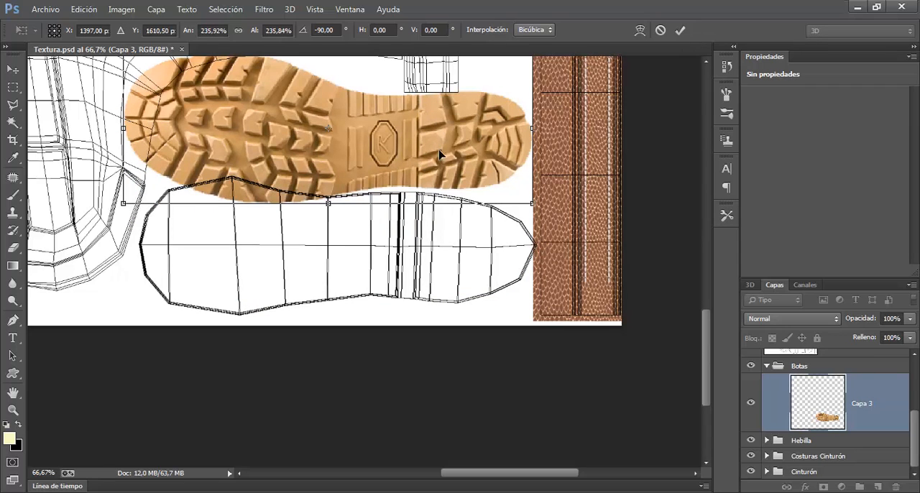
drag(440, 154, 437, 243)
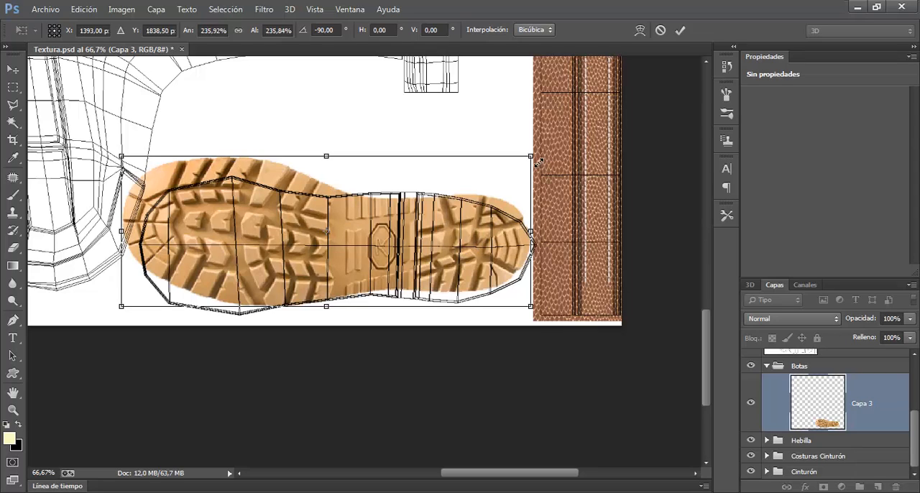
drag(538, 162, 536, 163)
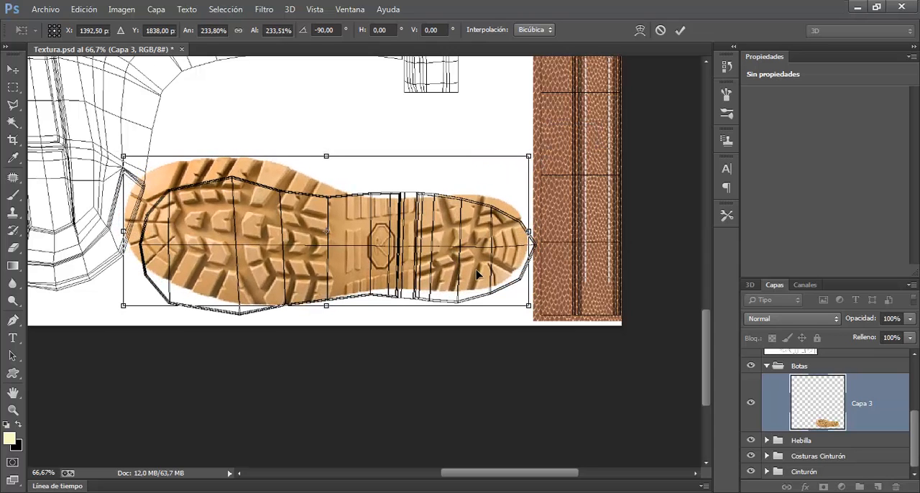
drag(478, 274, 478, 276)
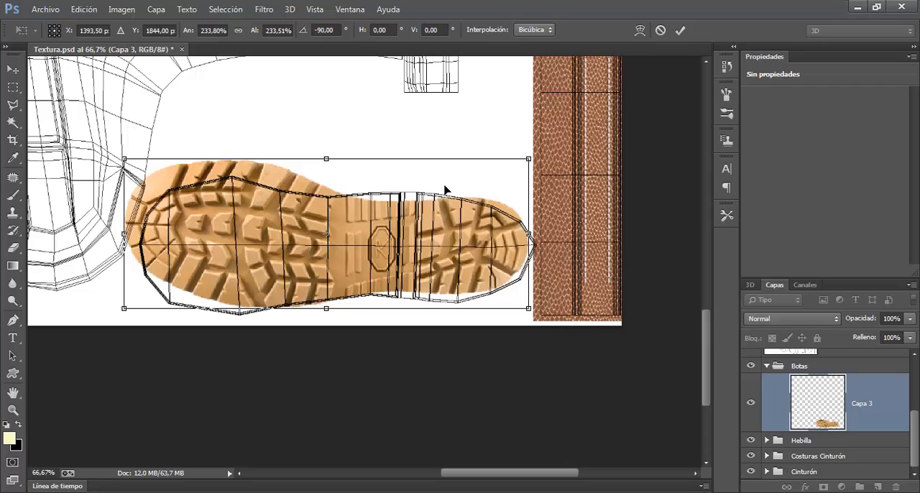
click(680, 30)
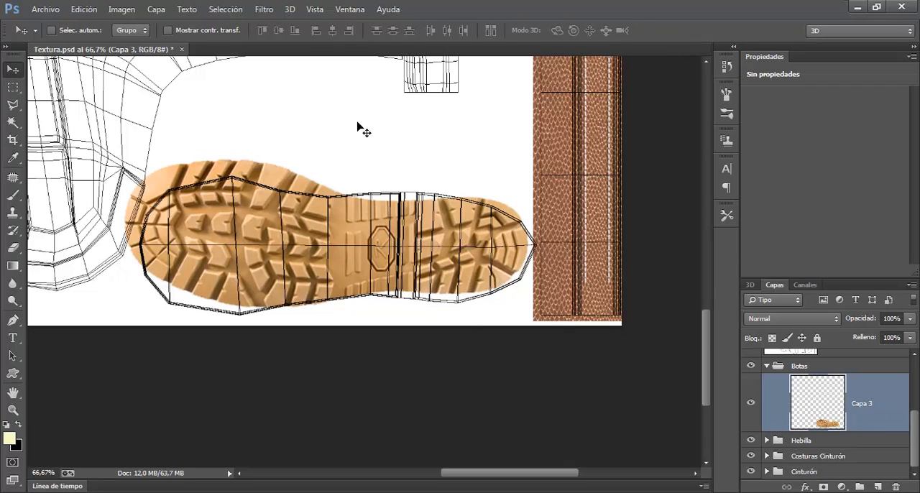
Open the Liquify filter on Capa 3 and use Plantilla UV Botas y Cinturón as the backdrop at opacity 81
click(269, 10)
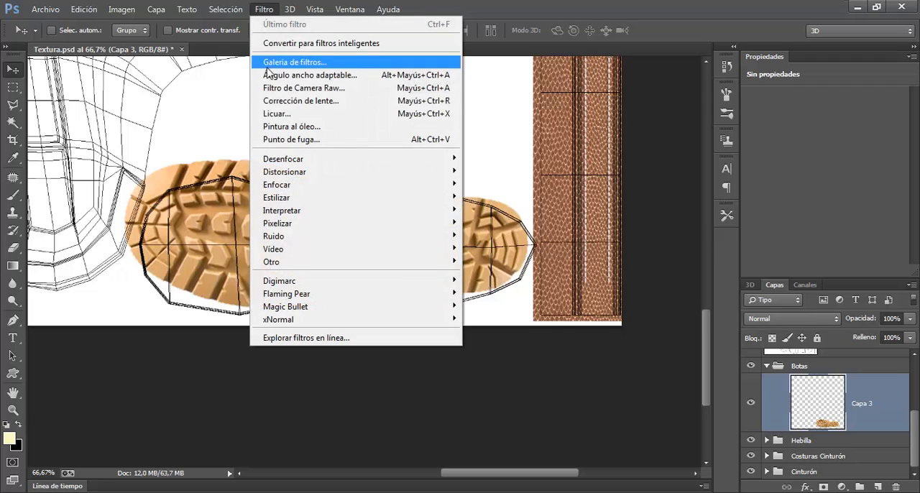
click(295, 114)
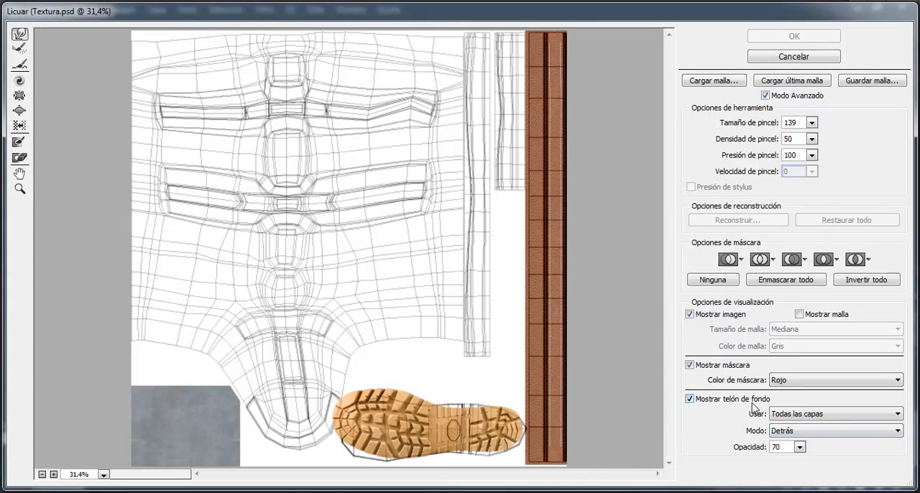
click(860, 429)
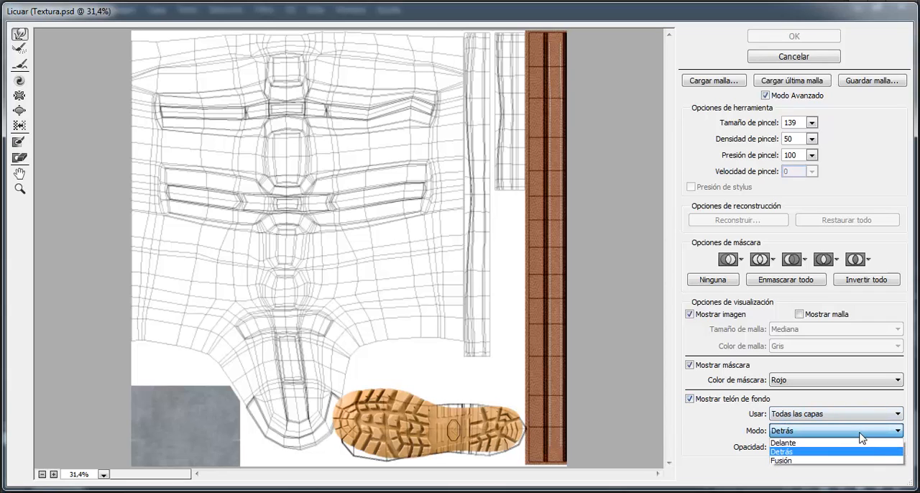
click(725, 427)
click(841, 414)
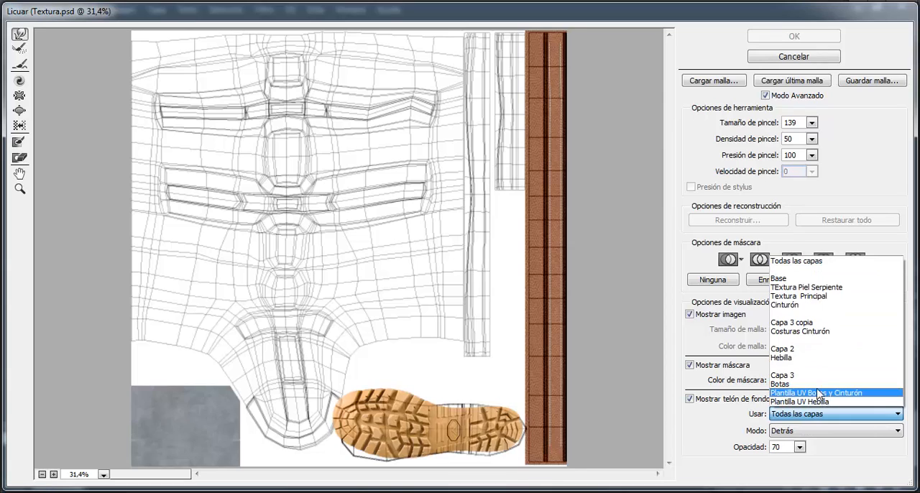
click(818, 394)
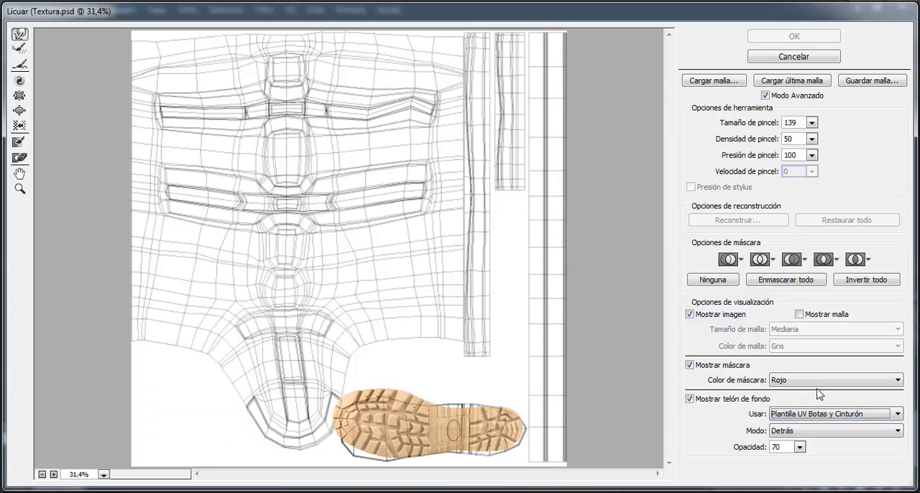
click(800, 447)
mouse_move(782, 464)
mouse_down()
mouse_move(710, 481)
mouse_move(811, 471)
mouse_move(779, 473)
mouse_move(786, 472)
mouse_up()
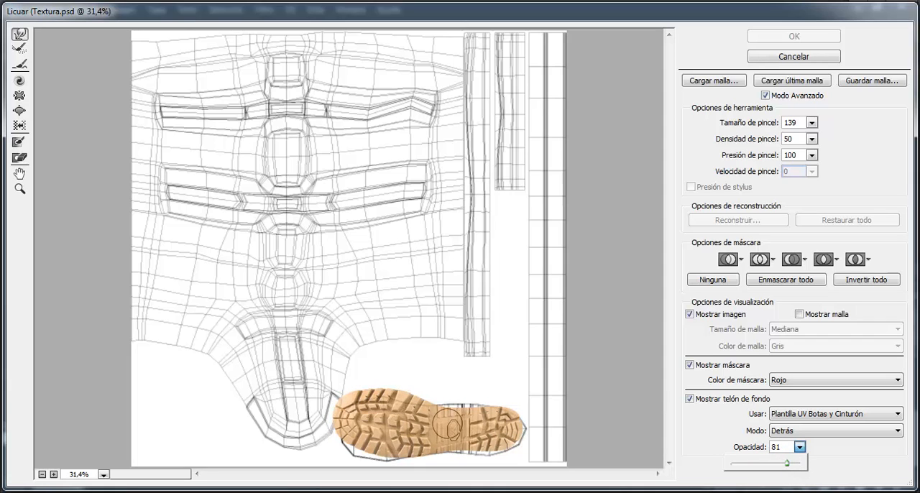
Lower the backdrop opacity to 69 so the UV outline shows more clearly through the sole
key(space)
drag(482, 426, 479, 351)
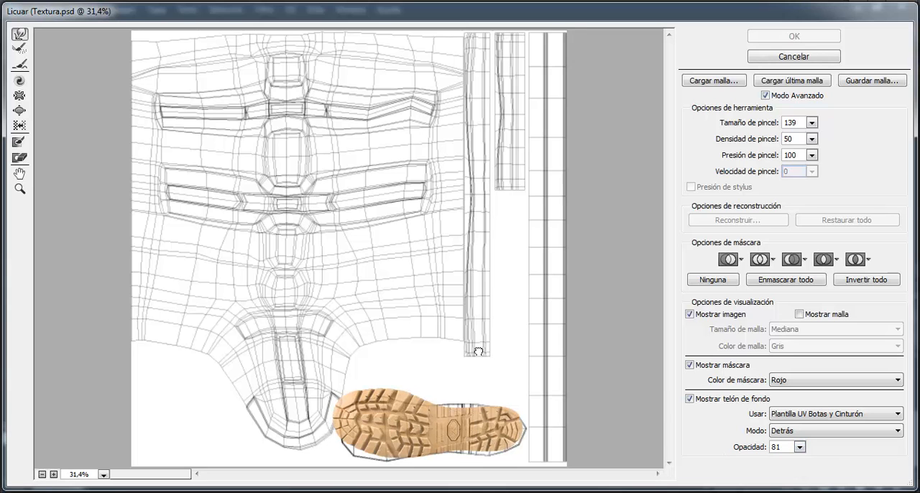
key(ctrl+plus)
key(ctrl+plus)
key(ctrl+plus)
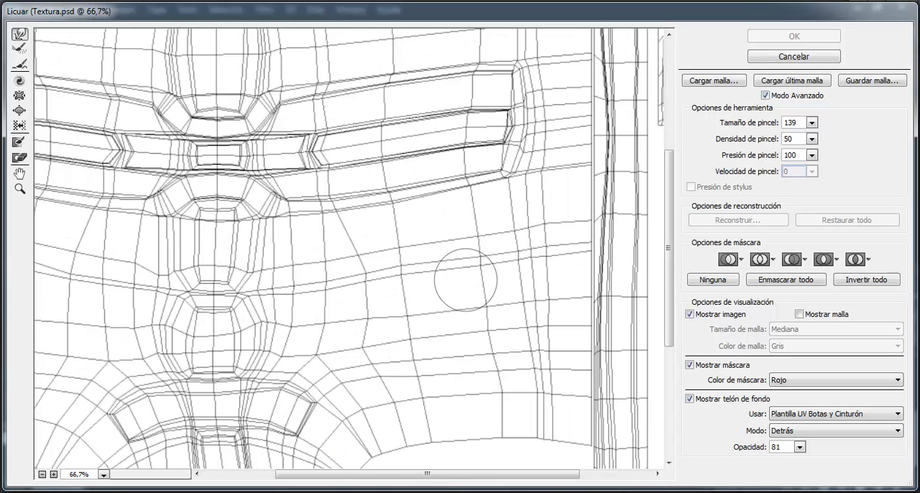
drag(470, 337, 470, 79)
mouse_move(584, 387)
mouse_down()
mouse_move(477, 289)
mouse_move(401, 180)
mouse_move(419, 107)
mouse_up()
key(ctrl+plus)
key(ctrl+plus)
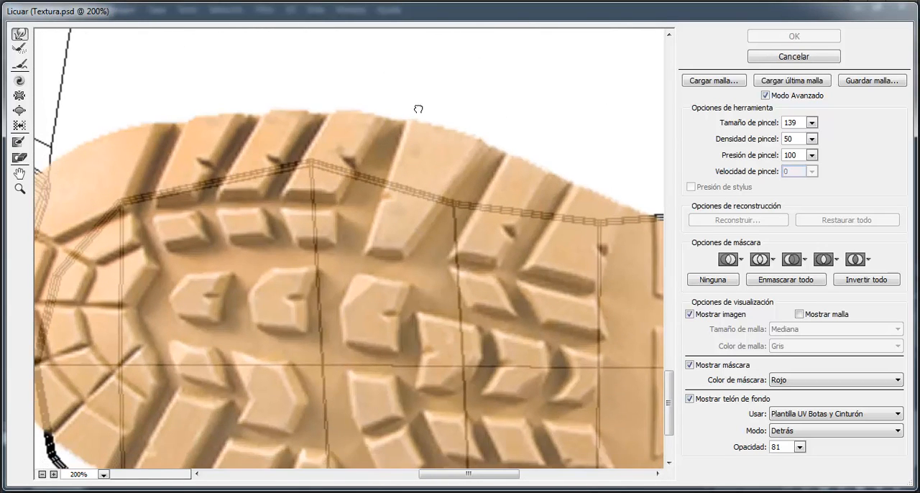
key(ctrl+minus)
drag(480, 285, 279, 179)
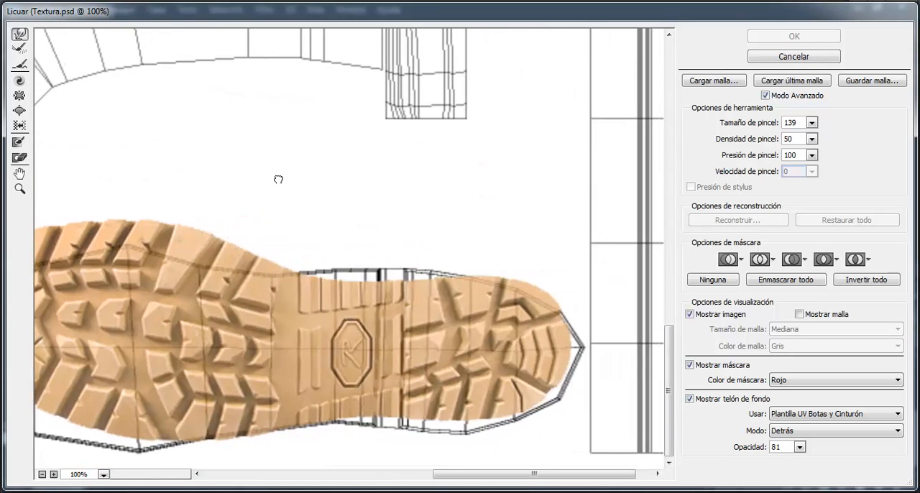
click(801, 448)
drag(784, 468, 785, 471)
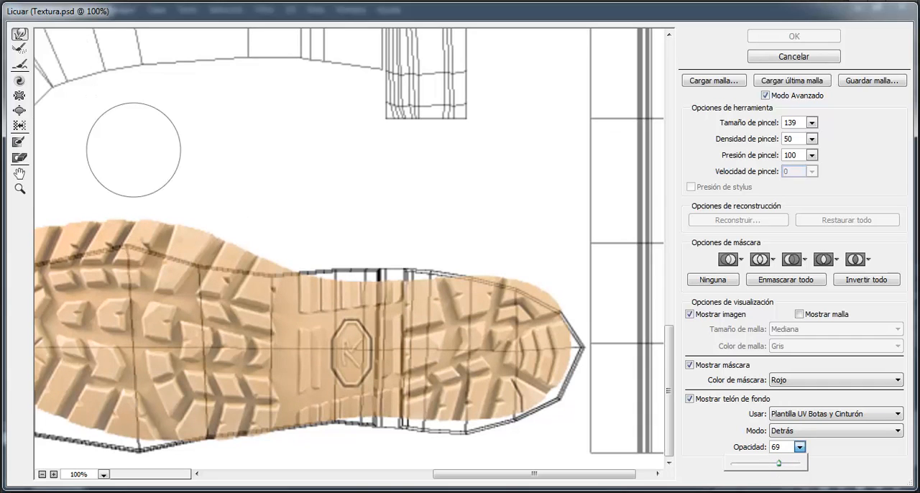
Push the arch and heel edges of the sole out to the UV outline with Forward Warp, using a brush size up to 233
click(364, 279)
mouse_move(364, 279)
mouse_down()
mouse_move(396, 280)
mouse_move(369, 286)
mouse_move(348, 265)
mouse_up()
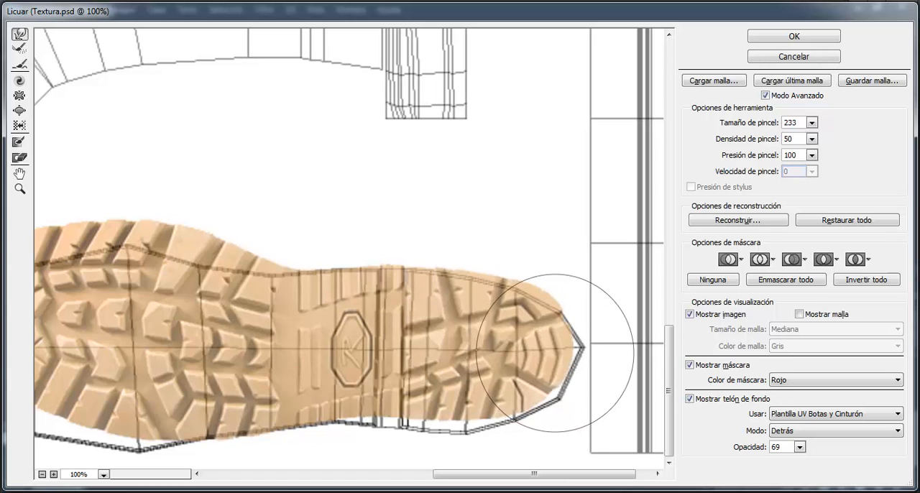
drag(554, 353, 564, 353)
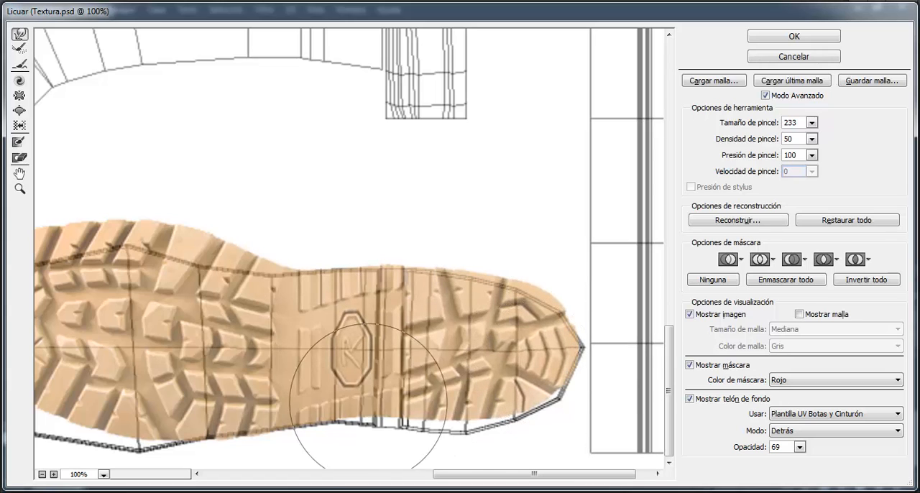
mouse_move(381, 398)
mouse_down()
mouse_move(470, 404)
mouse_move(478, 422)
mouse_move(461, 428)
mouse_move(553, 407)
mouse_up()
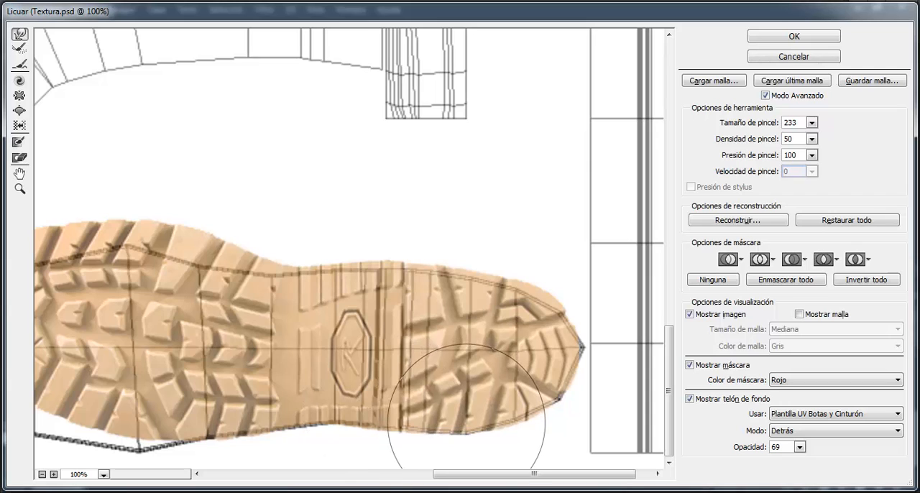
drag(466, 424, 465, 425)
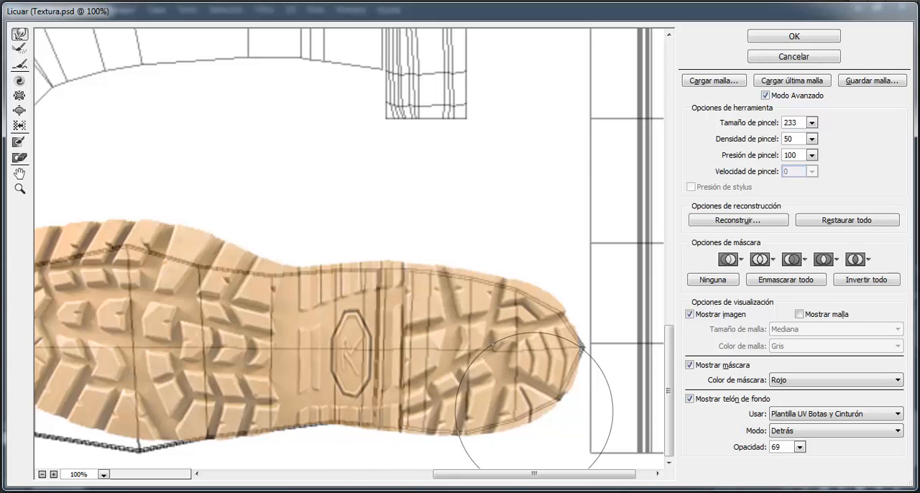
Reduce the warp brush to 143 and refine the heel tip and lower arch edge to cover the UV outline
drag(510, 337, 482, 343)
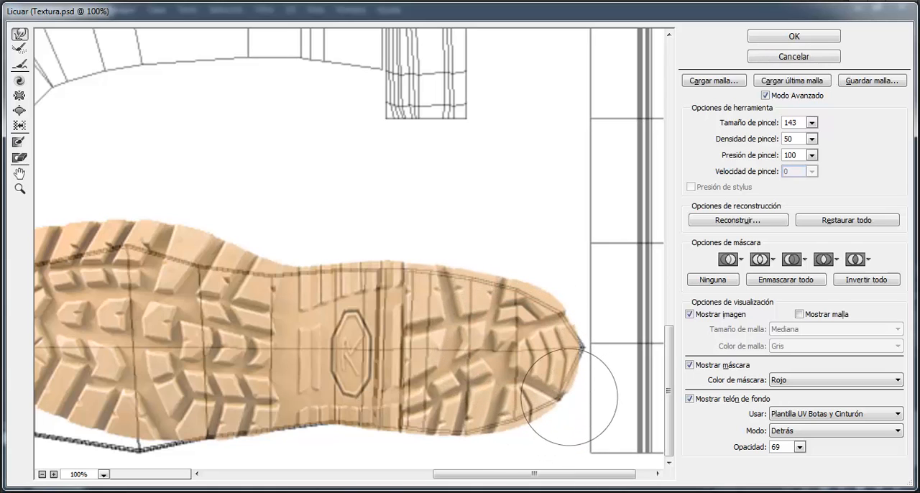
mouse_move(573, 399)
mouse_down()
mouse_move(576, 353)
mouse_move(585, 353)
mouse_move(580, 334)
mouse_move(567, 315)
mouse_move(531, 312)
mouse_move(545, 282)
mouse_up()
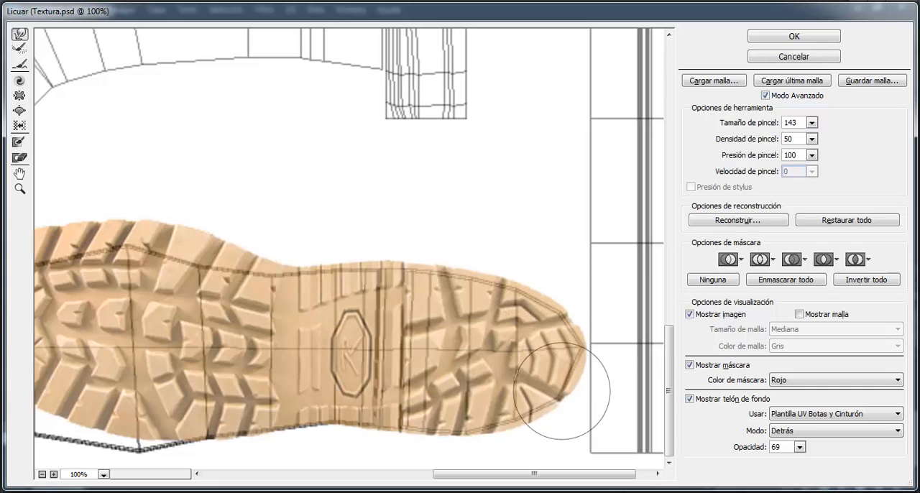
drag(345, 424, 301, 434)
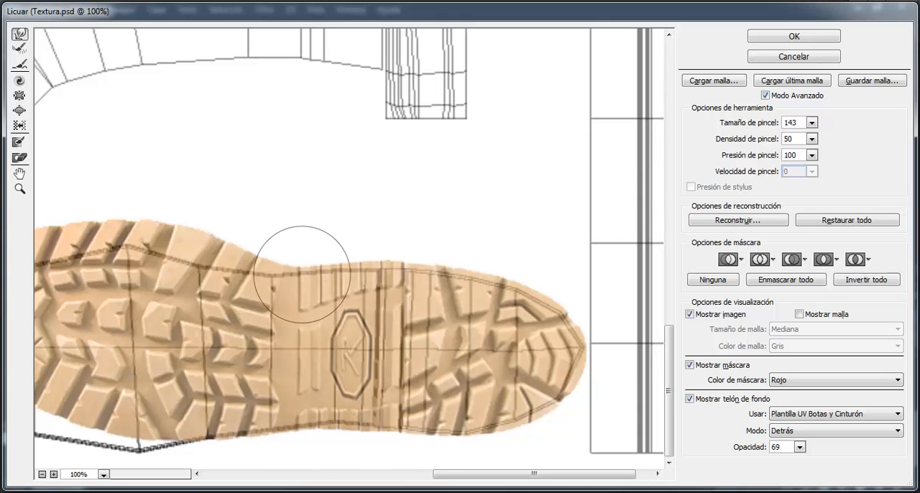
Enlarge the warp brush to 555 and push the whole front of the sole down toward the lower UV outline
mouse_move(189, 332)
mouse_down()
mouse_move(295, 332)
mouse_move(384, 302)
mouse_up()
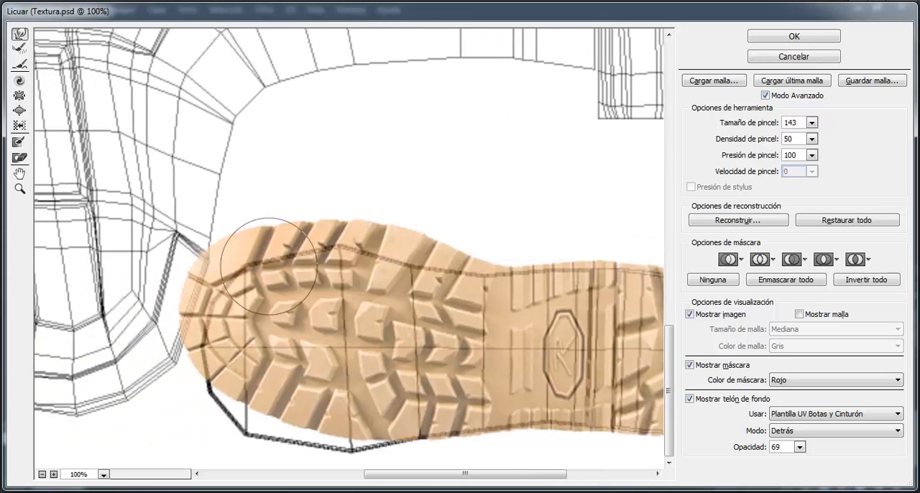
drag(428, 357, 436, 322)
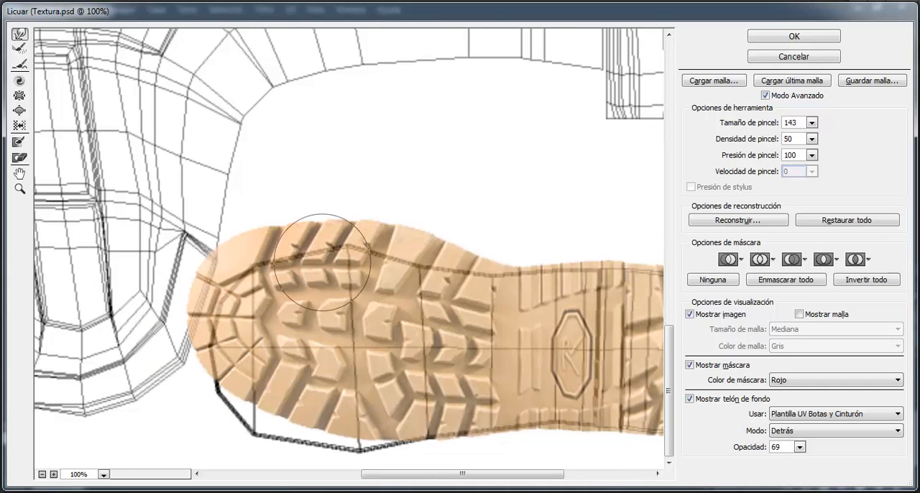
key(alt)
drag(291, 174, 427, 177)
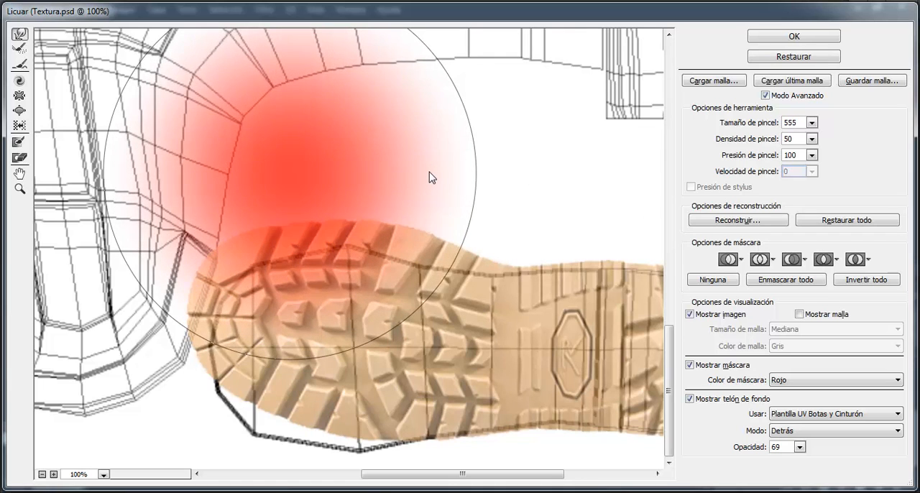
drag(240, 313, 241, 327)
drag(303, 364, 303, 371)
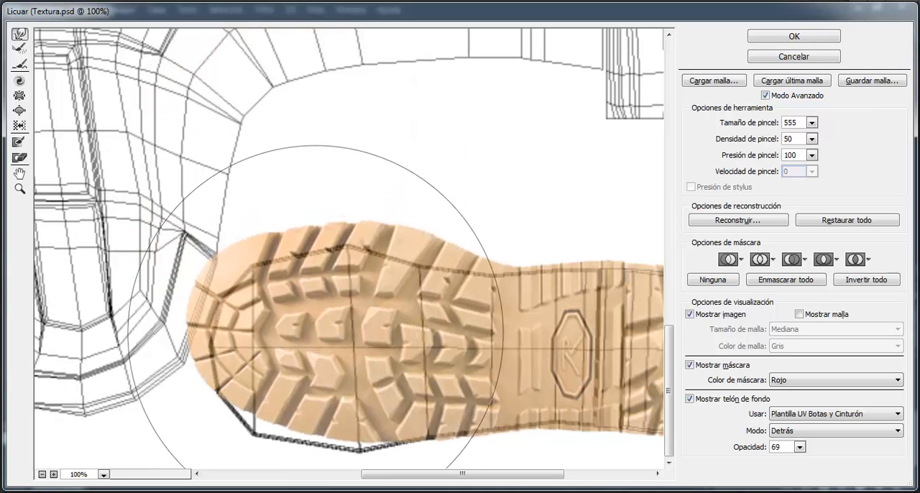
drag(317, 332, 317, 342)
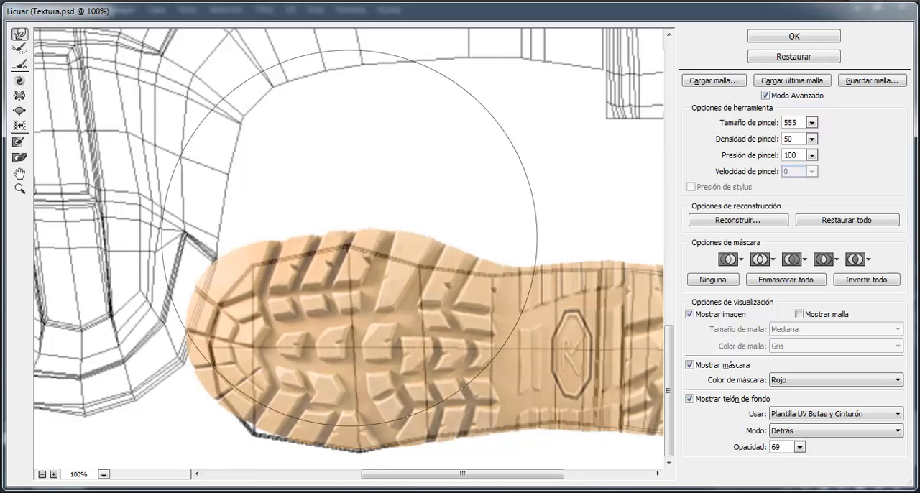
Fit the toe and forefoot edges to the UV outline with a 255 warp brush, and check the fit along the whole sole
drag(349, 238, 244, 273)
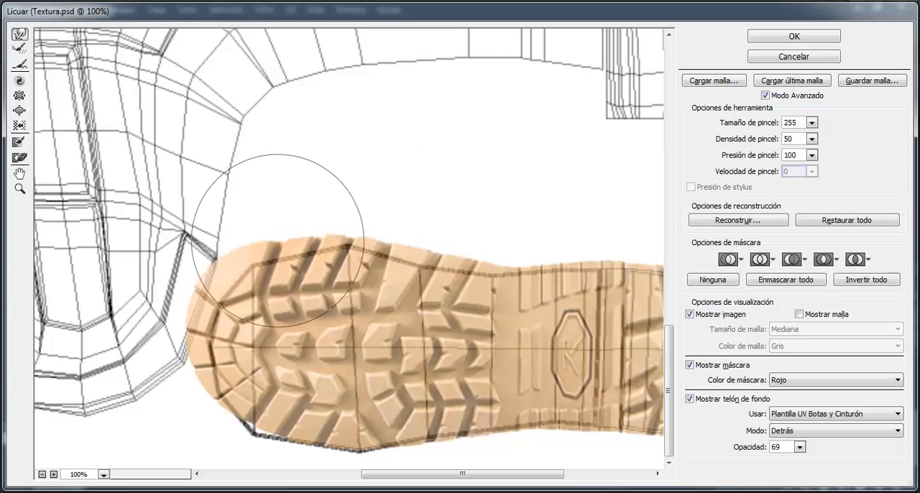
drag(213, 276, 224, 279)
mouse_move(265, 251)
mouse_down()
mouse_move(223, 286)
mouse_move(232, 288)
mouse_move(212, 334)
mouse_move(221, 340)
mouse_move(215, 329)
mouse_move(216, 368)
mouse_move(264, 427)
mouse_move(260, 435)
mouse_move(265, 425)
mouse_move(351, 432)
mouse_move(367, 443)
mouse_move(495, 443)
mouse_up()
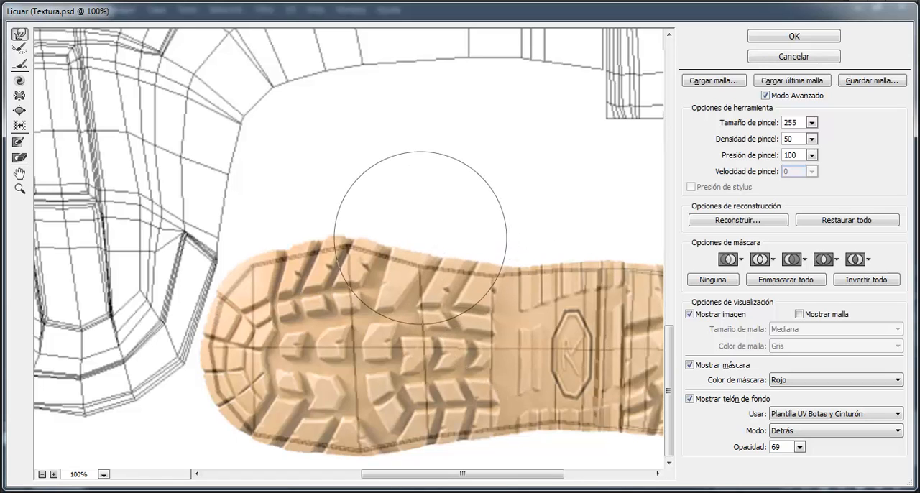
drag(479, 341, 281, 242)
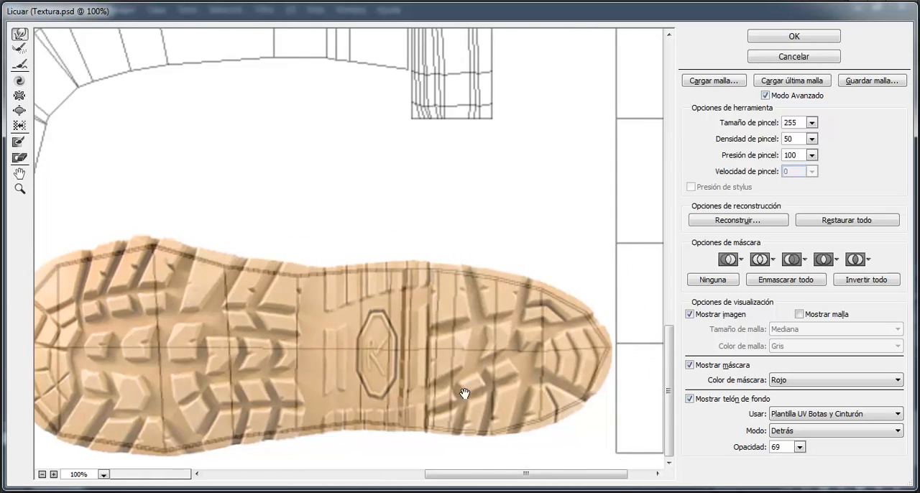
drag(464, 386, 479, 386)
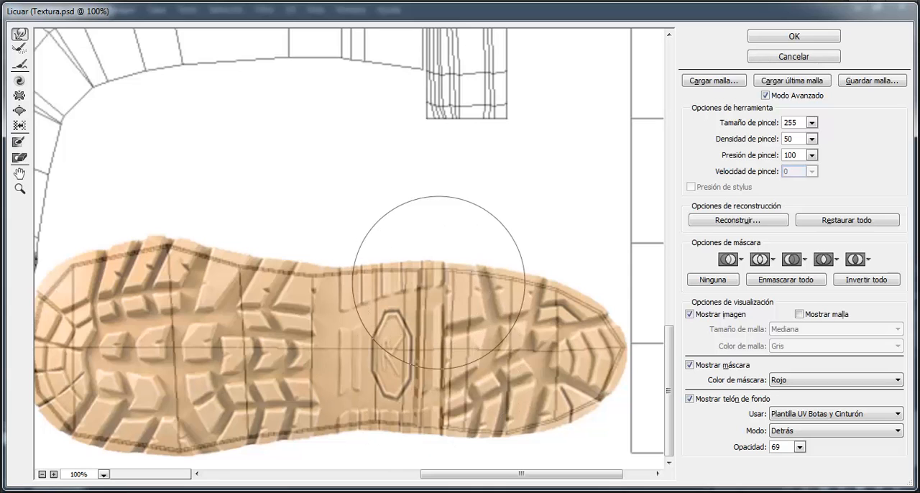
drag(343, 333, 384, 327)
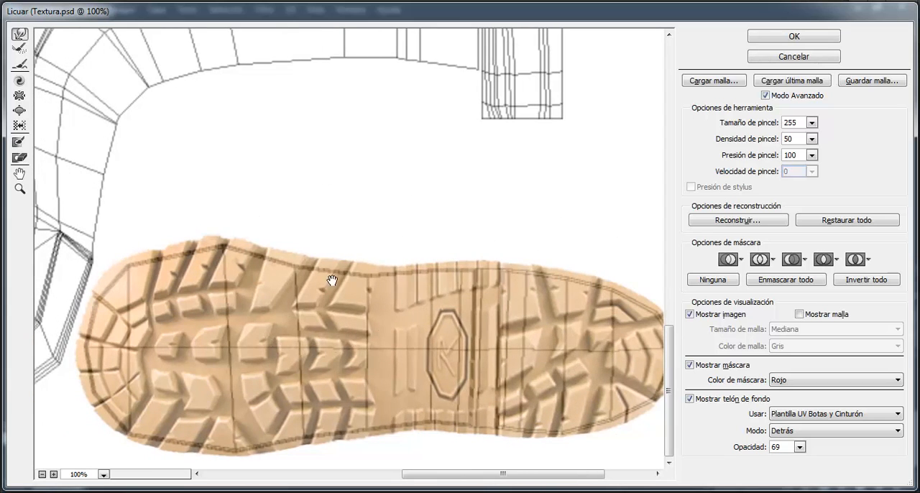
drag(388, 281, 451, 277)
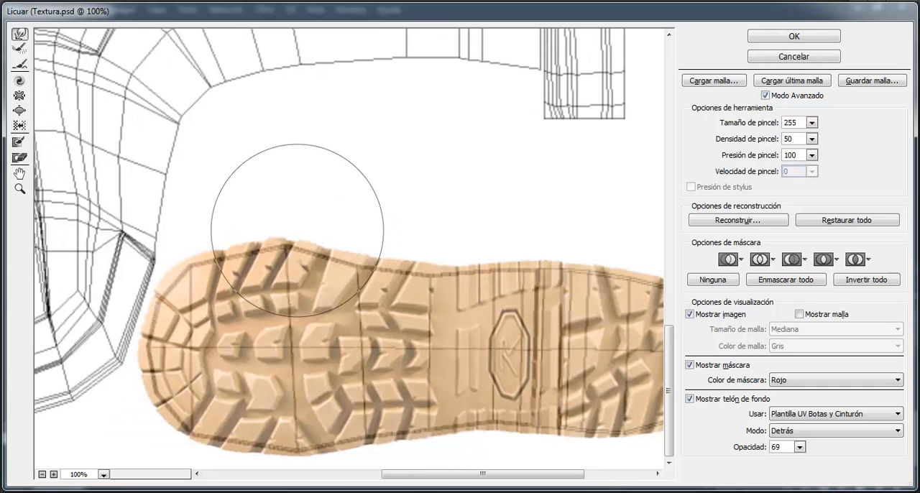
drag(241, 291, 281, 281)
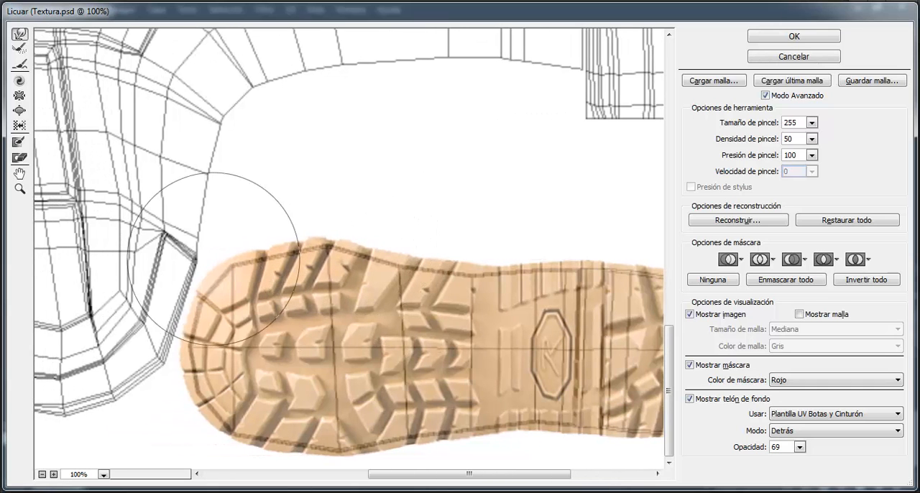
Apply the Liquify warp to the sole, hide the boots and belt UV template layer, and save Textura.psd
click(794, 36)
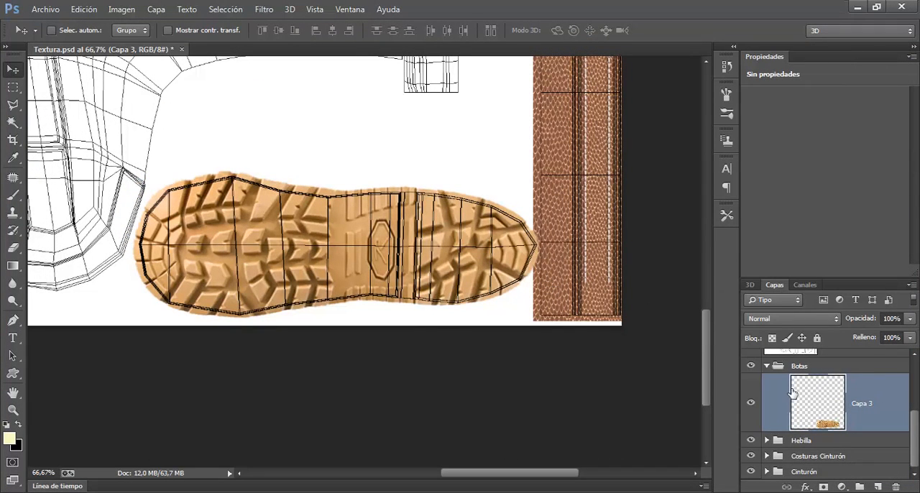
drag(914, 441, 916, 367)
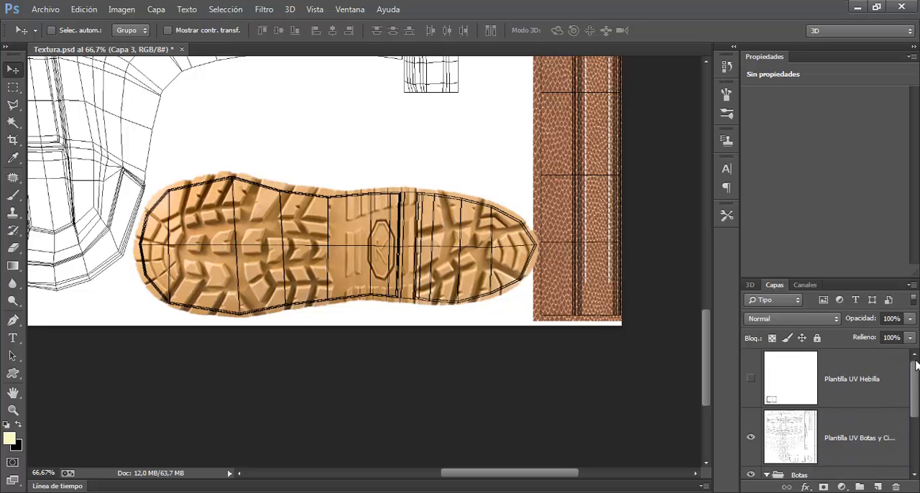
click(751, 437)
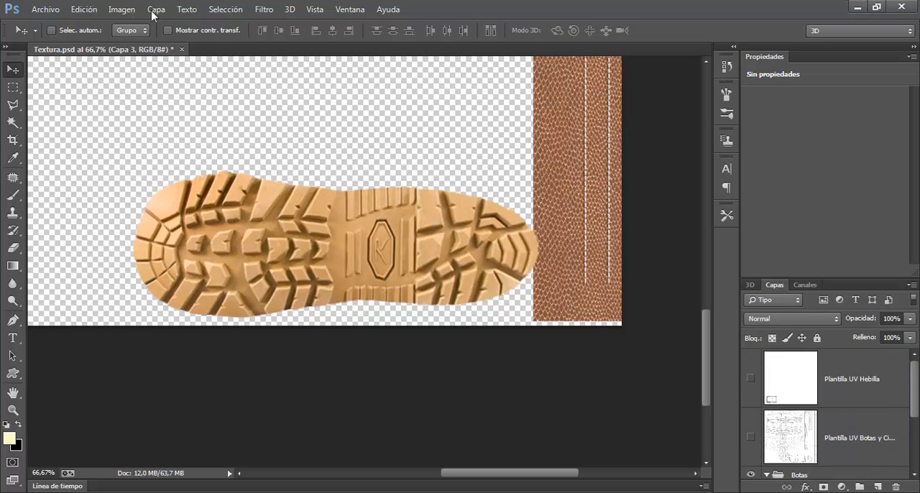
click(48, 10)
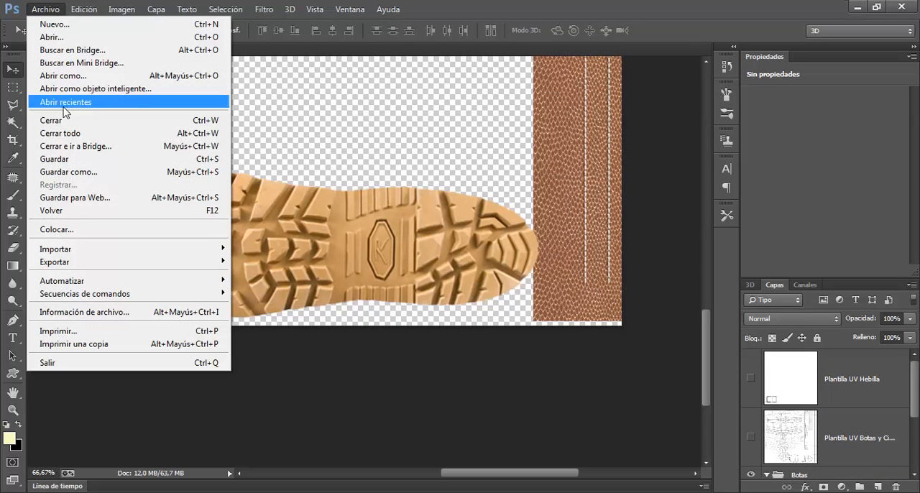
click(67, 162)
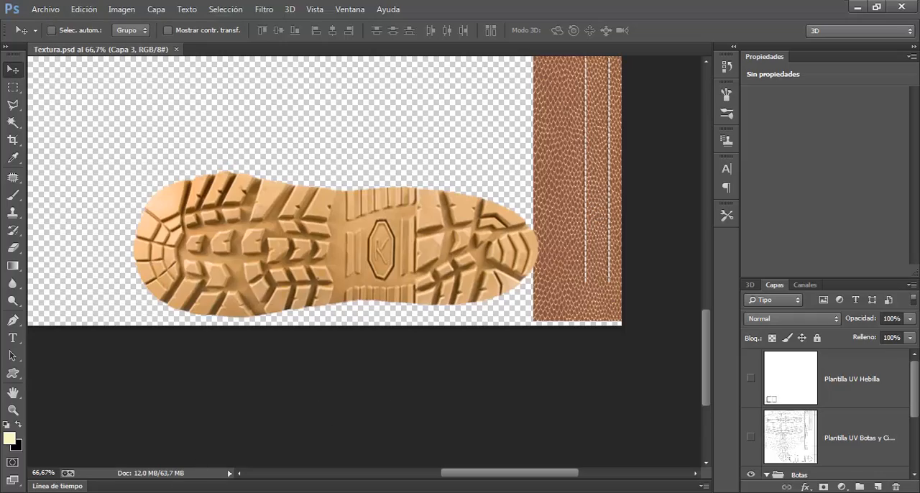
Switch to 3ds Max, restart the ActiveShade render, and inspect the sole texture on both boots from below
key(alt+Tab)
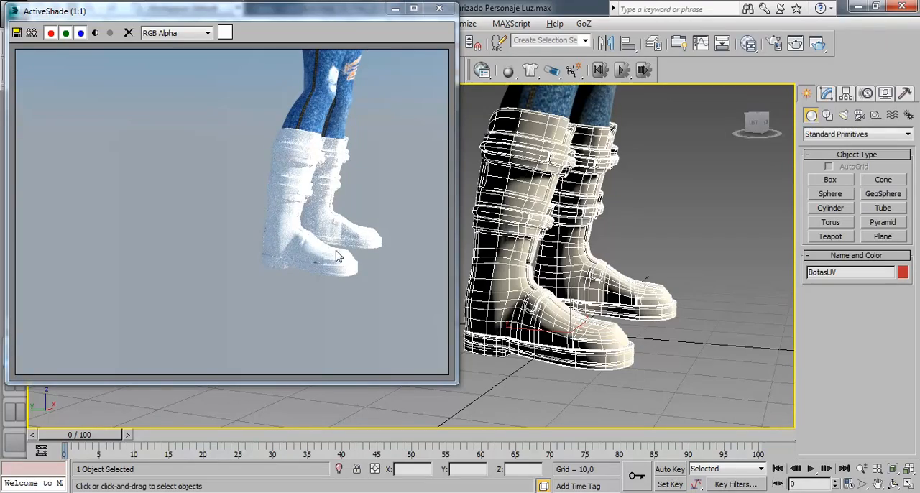
drag(599, 306, 596, 227)
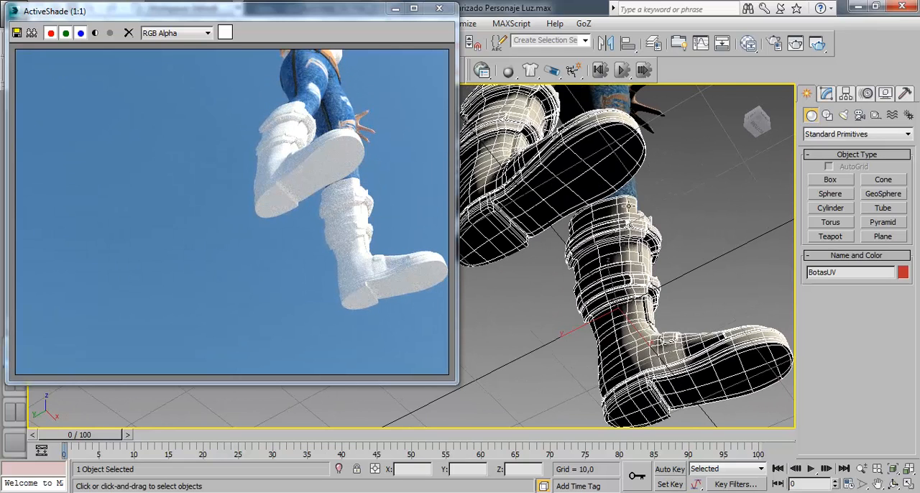
click(439, 8)
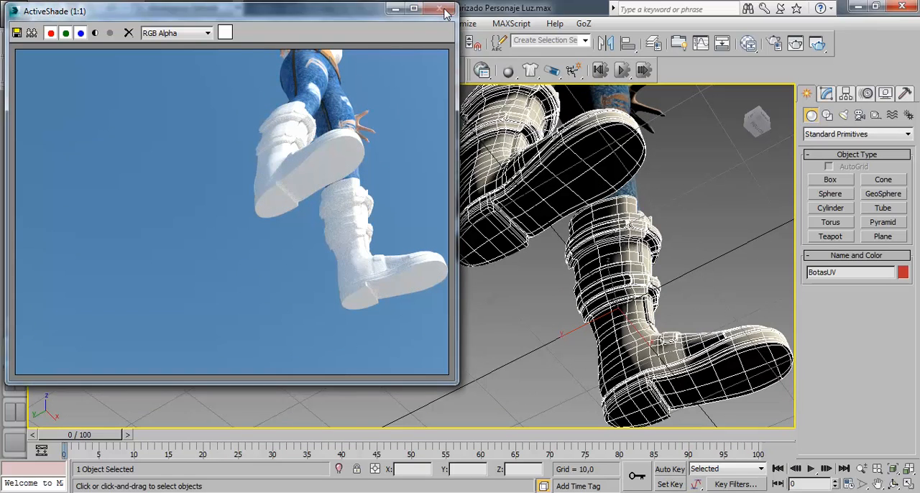
click(817, 44)
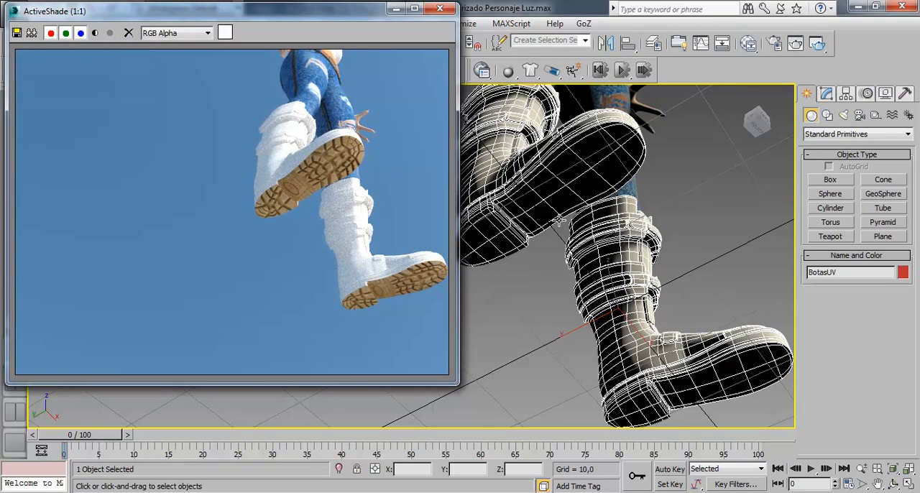
scroll(560, 221, up, 10)
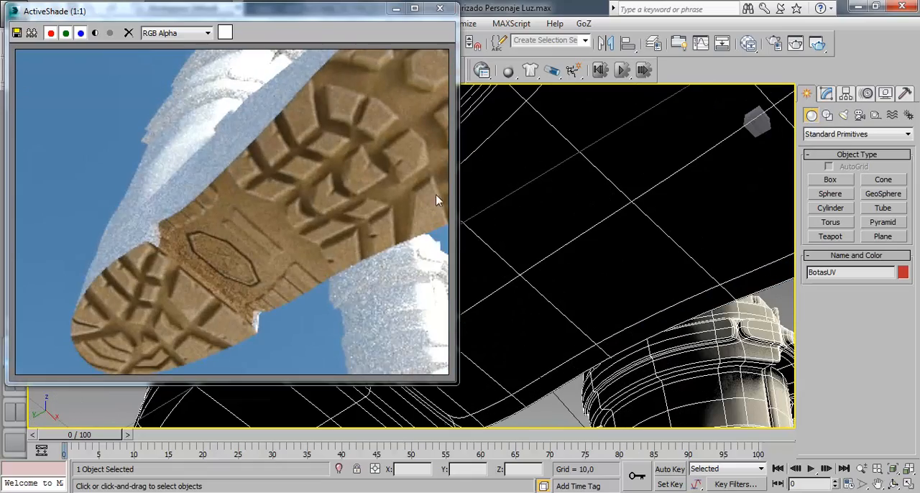
scroll(509, 228, down, 6)
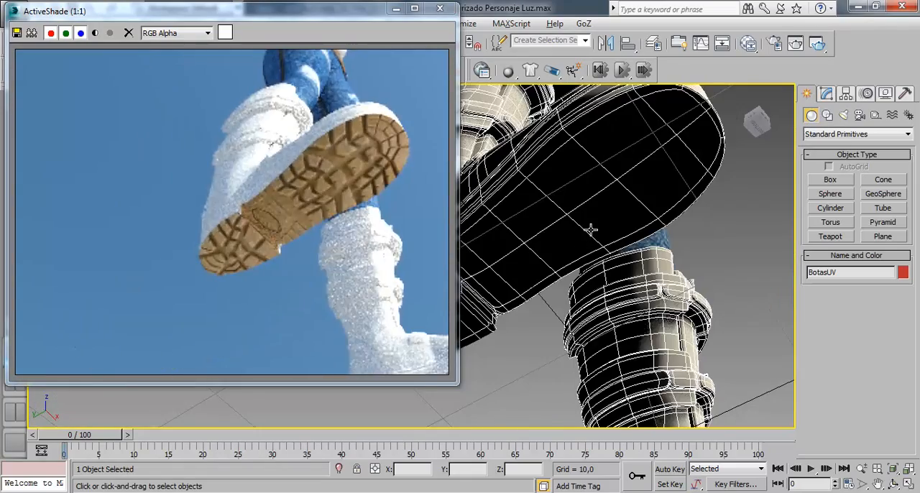
drag(580, 230, 590, 212)
scroll(622, 244, down, 3)
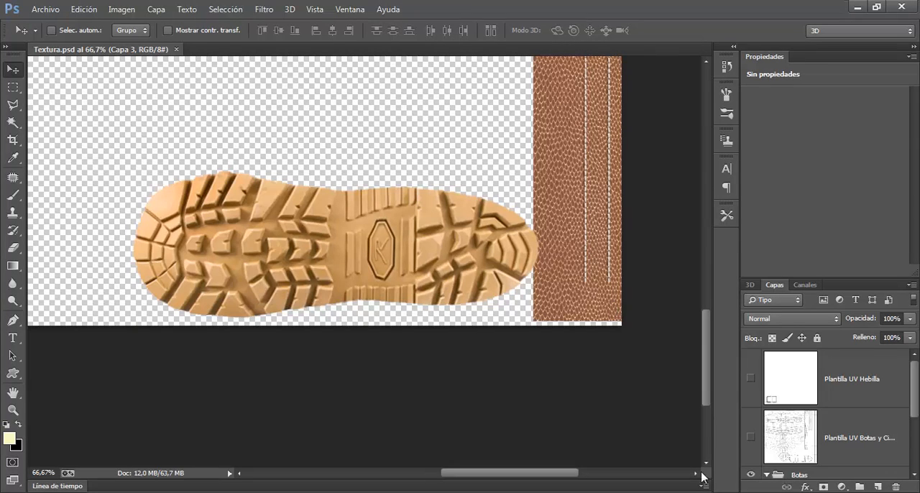
Show the boots and belt UV template layer in Photoshop, and inspect the soles and sides of the boots in 3ds Max
click(753, 437)
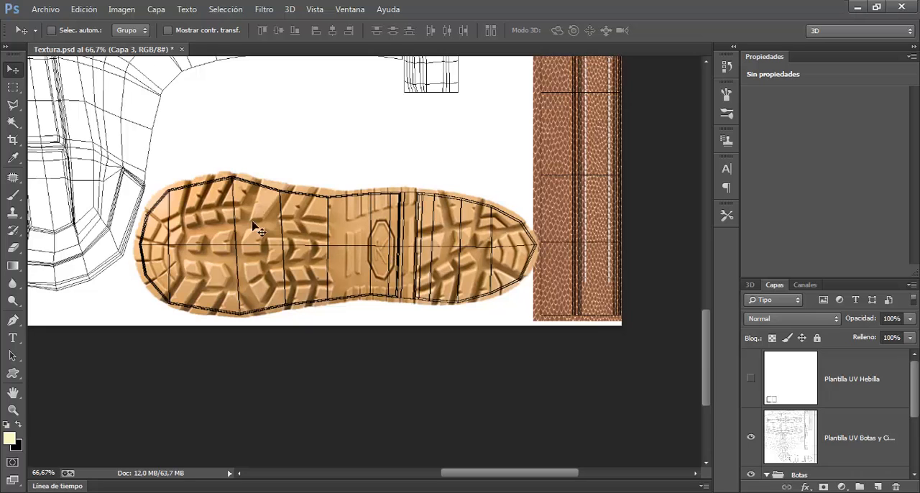
click(210, 492)
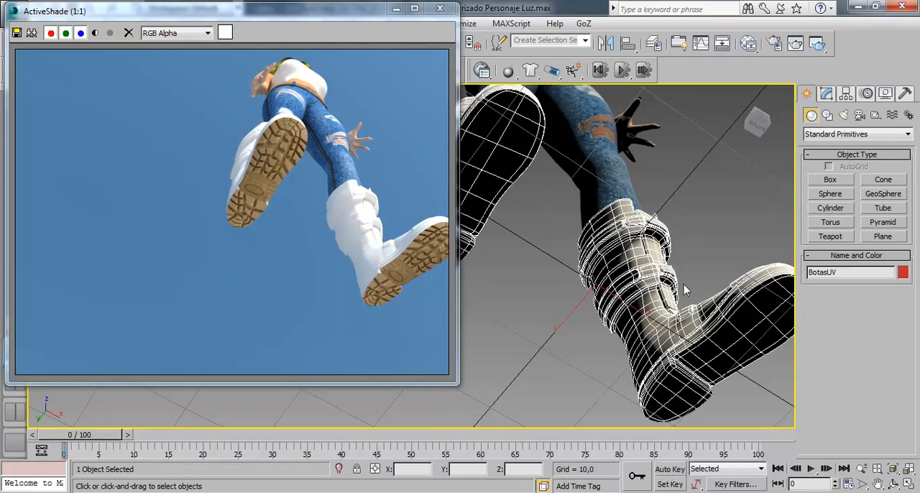
drag(581, 172, 586, 209)
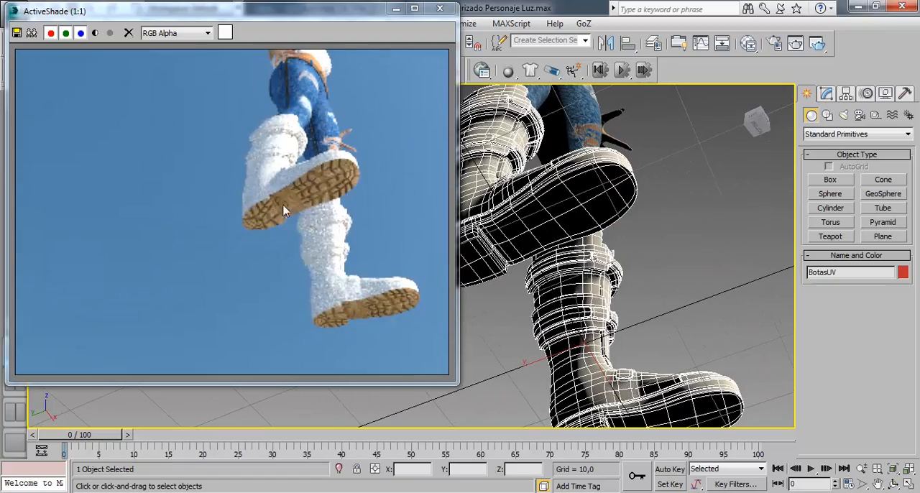
drag(604, 237, 540, 200)
drag(602, 199, 571, 195)
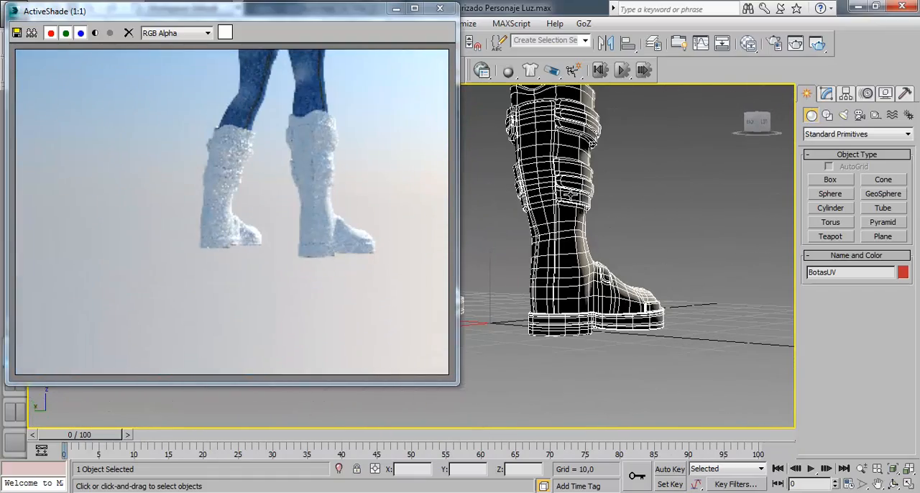
drag(612, 295, 542, 247)
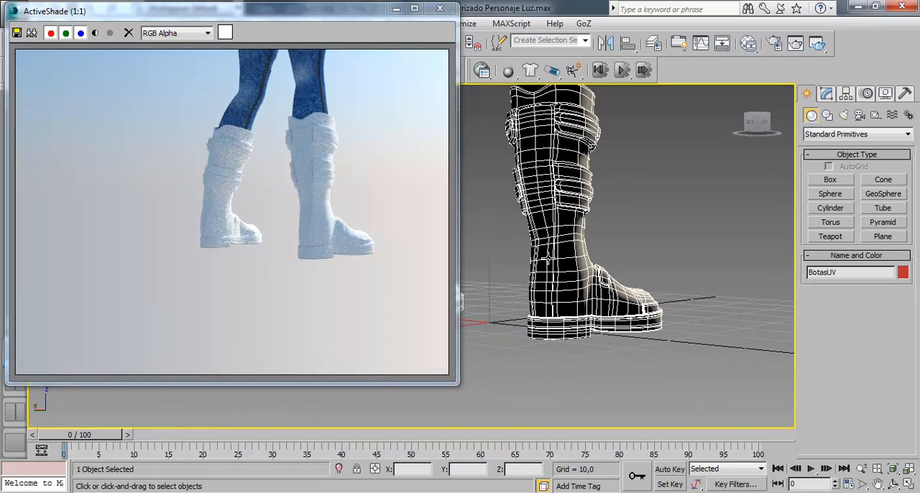
drag(543, 295, 560, 239)
scroll(561, 238, up, 3)
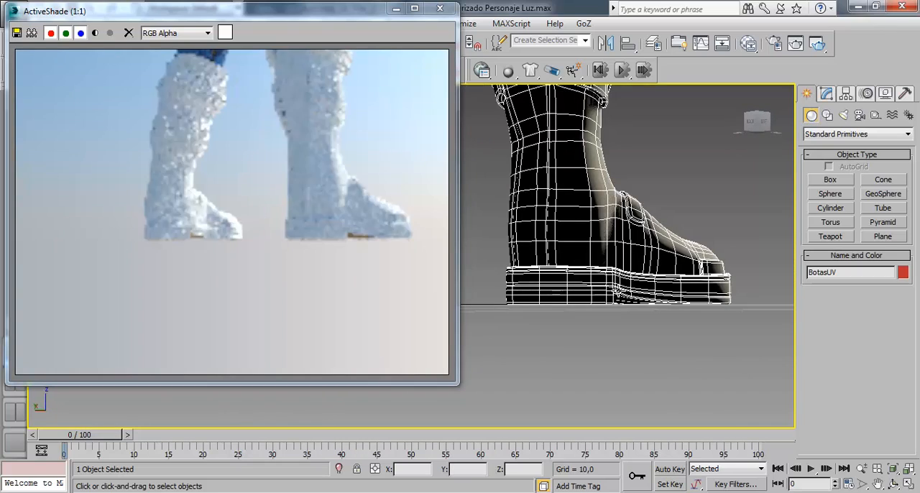
drag(650, 262, 597, 228)
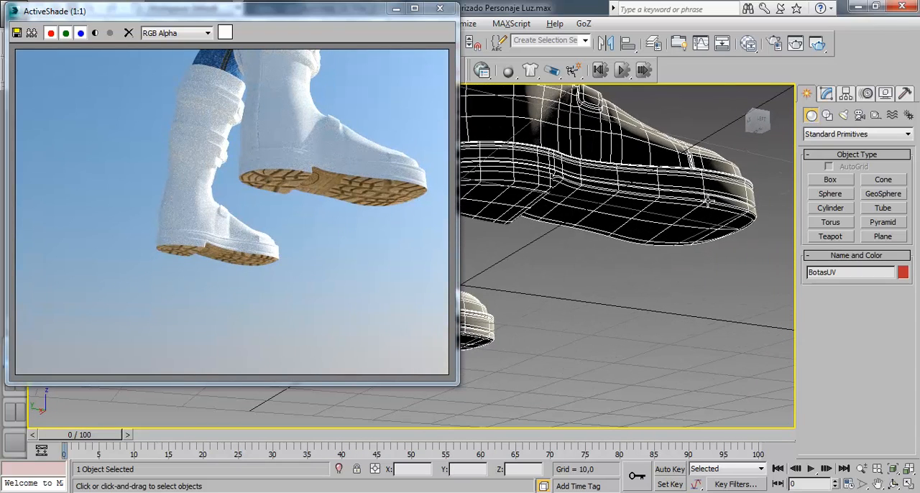
drag(708, 202, 654, 242)
click(440, 8)
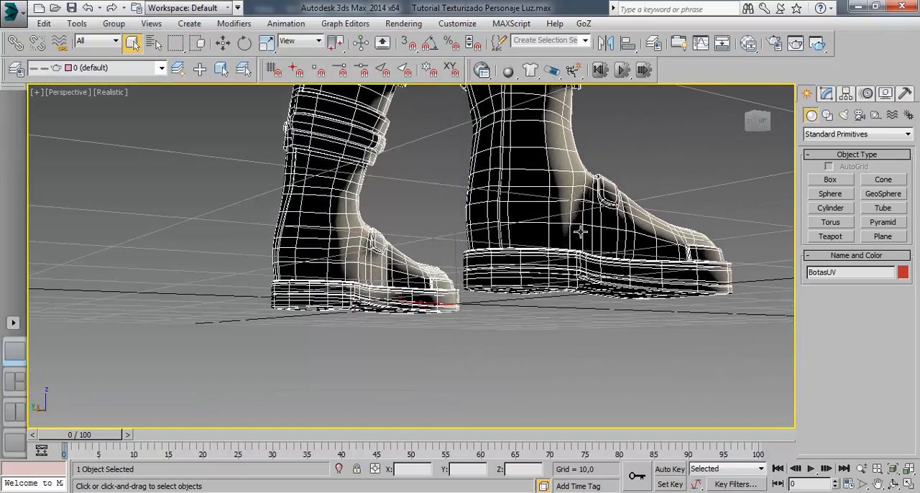
drag(581, 231, 440, 256)
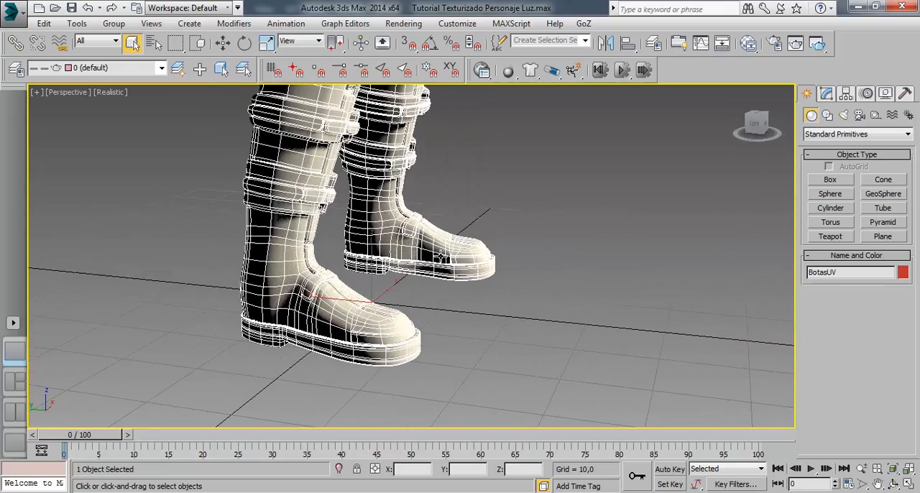
drag(342, 347, 360, 317)
scroll(353, 298, up, 3)
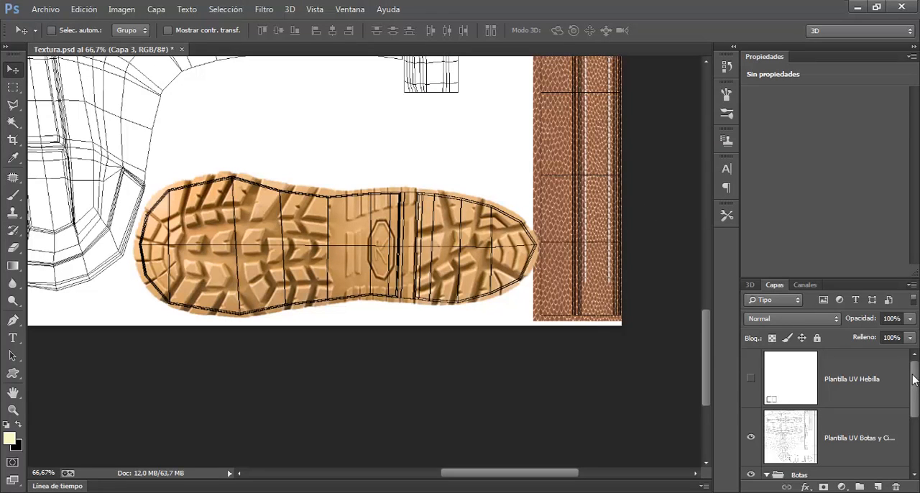
Return to Photoshop, hide the boots and belt UV template layer, save Textura.psd, and close the program
click(751, 437)
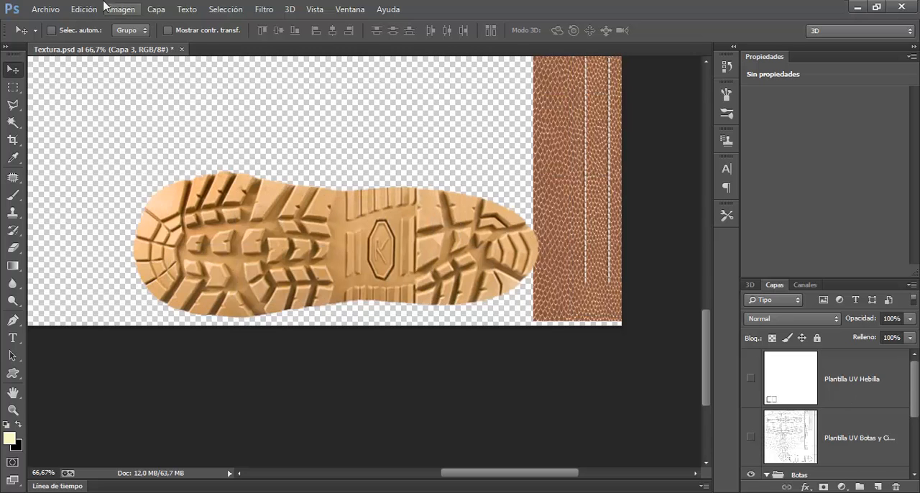
click(49, 11)
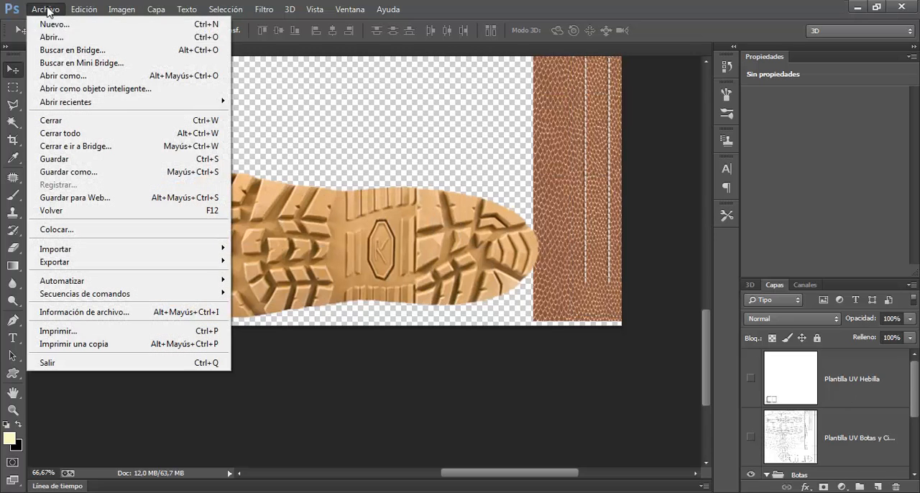
click(77, 160)
click(903, 6)
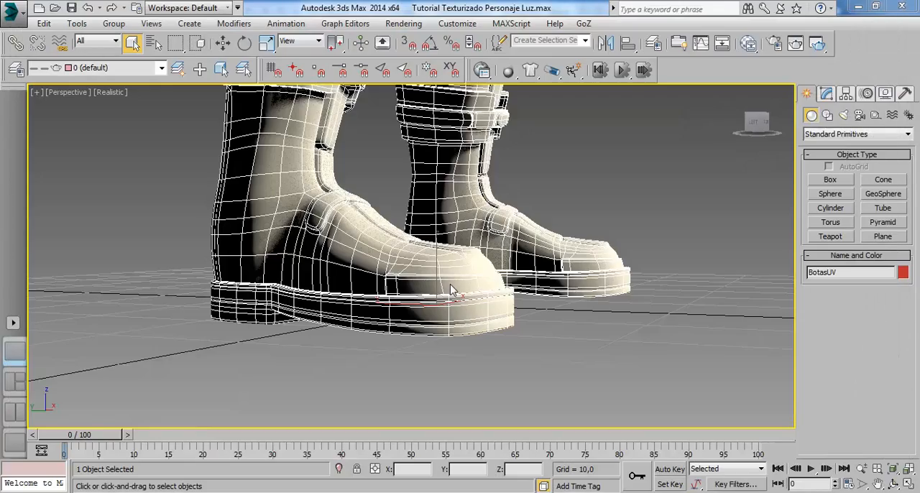
Examine the boots from several angles in the perspective view, along with the whole character
drag(438, 278, 448, 370)
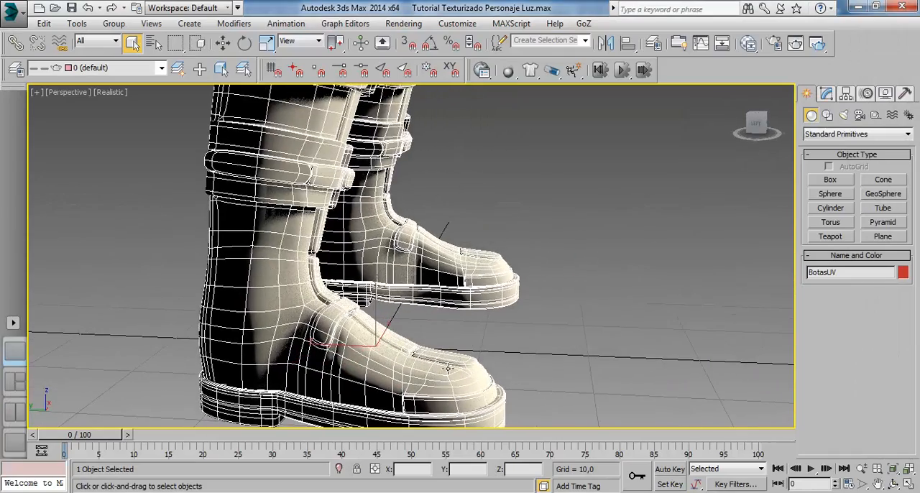
scroll(463, 317, down, 2)
drag(464, 317, 505, 263)
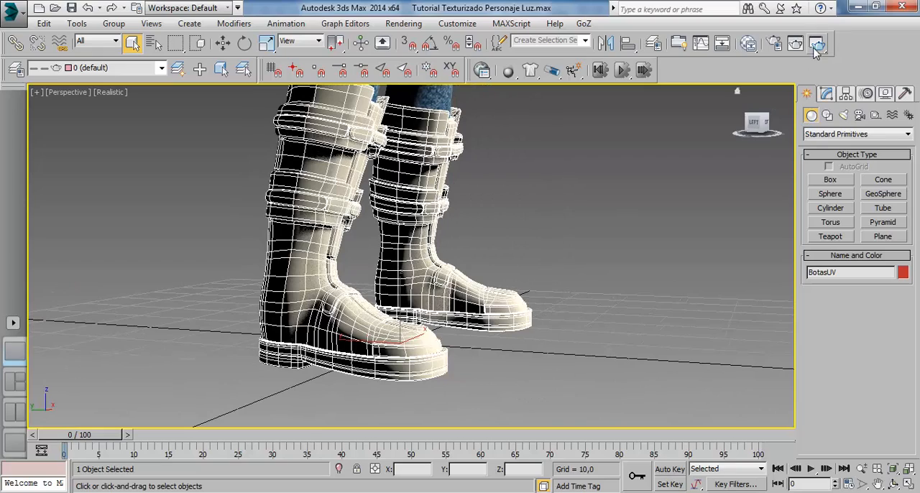
drag(597, 216, 465, 246)
drag(391, 263, 401, 246)
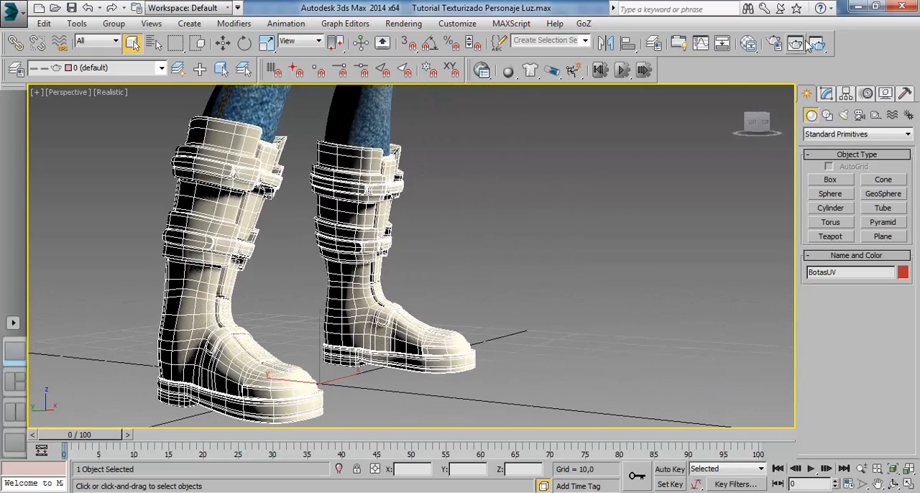
drag(501, 277, 174, 131)
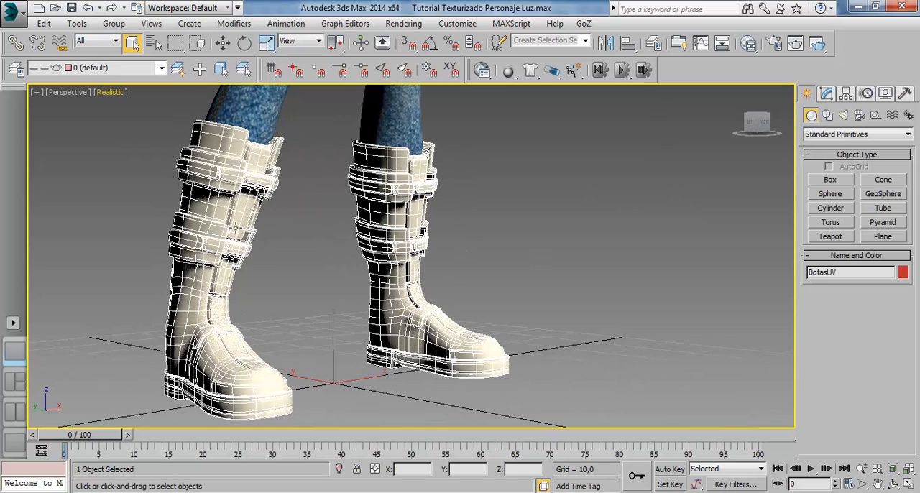
scroll(407, 233, down, 6)
drag(557, 227, 572, 304)
scroll(572, 304, down, 5)
drag(361, 309, 420, 267)
scroll(366, 212, up, 5)
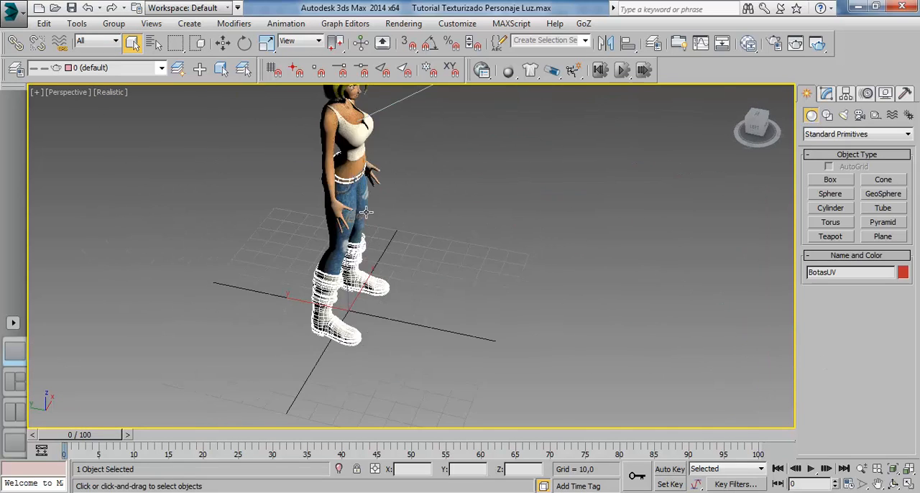
Open the recent scene Tutorial Texturizado Personaje07.max without saving changes to the current scene
click(10, 10)
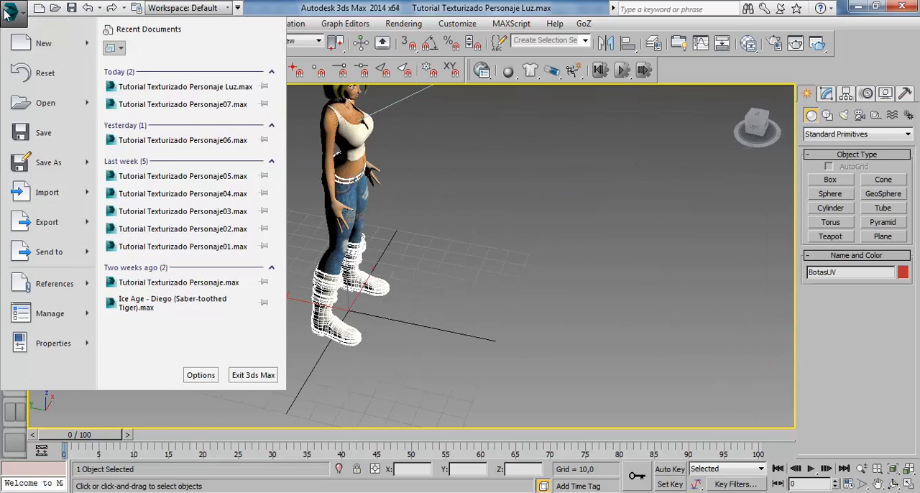
click(210, 105)
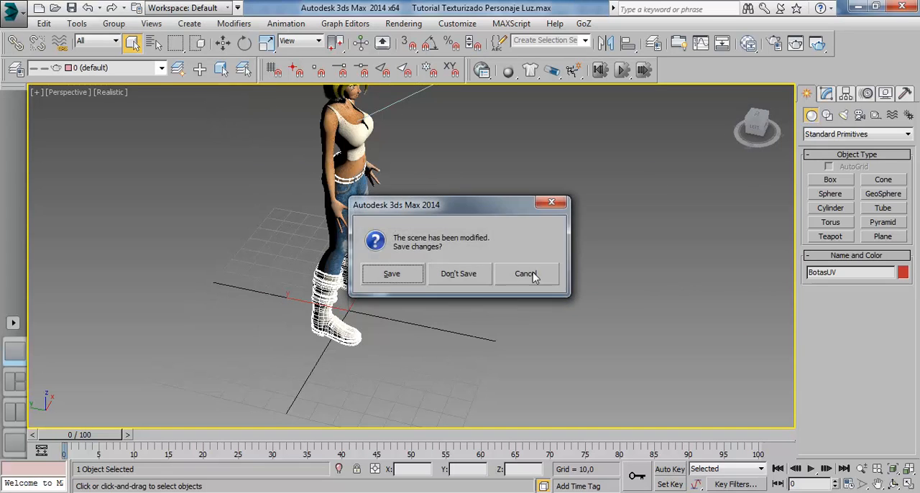
click(464, 274)
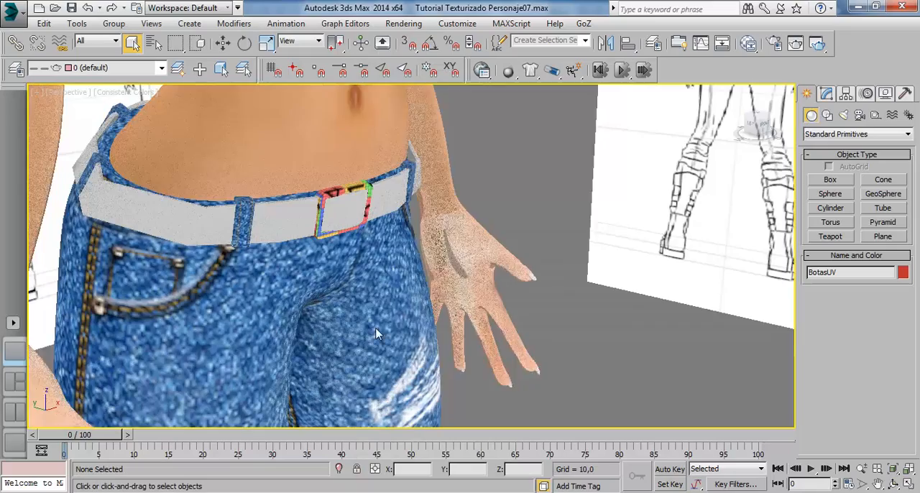
Select the character's boots object in the perspective view
drag(420, 349, 398, 148)
scroll(428, 259, down, 3)
drag(357, 280, 341, 187)
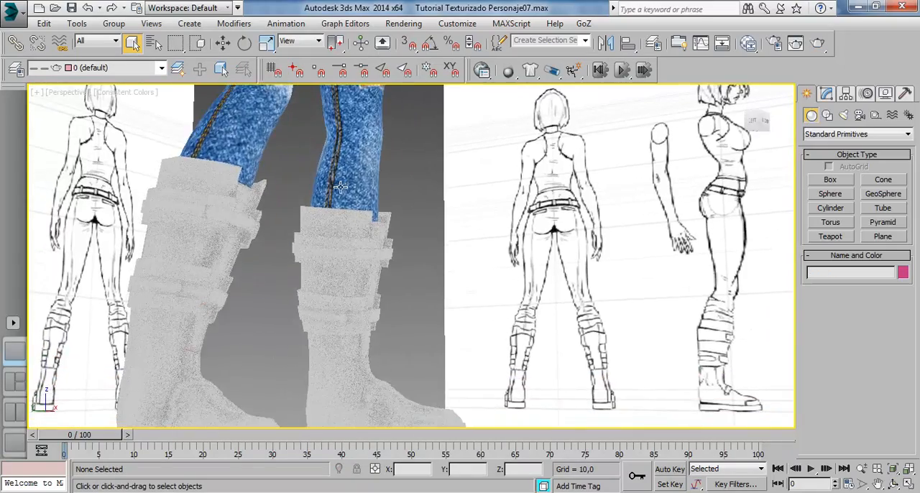
drag(351, 327, 349, 361)
drag(350, 285, 350, 209)
click(352, 263)
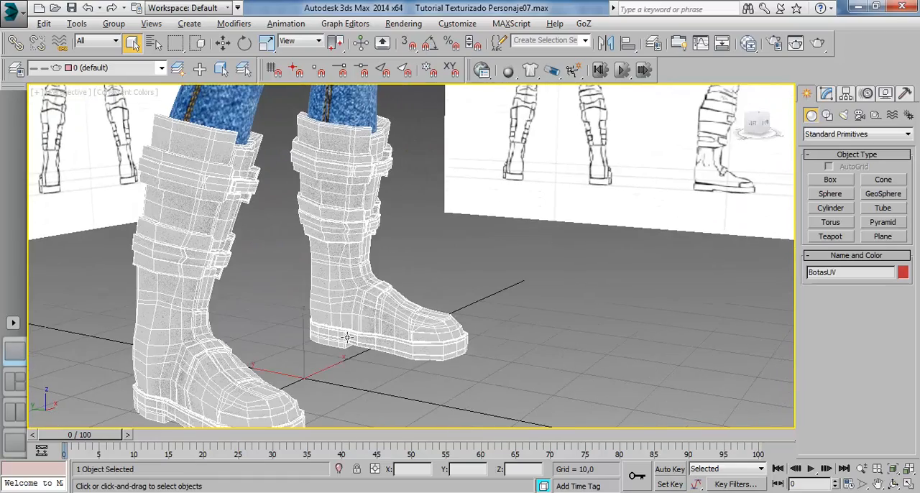
Open the parameters of the MAT_Botas_Cinturon material in the Slate Material Editor
drag(347, 338, 377, 264)
scroll(376, 263, down, 3)
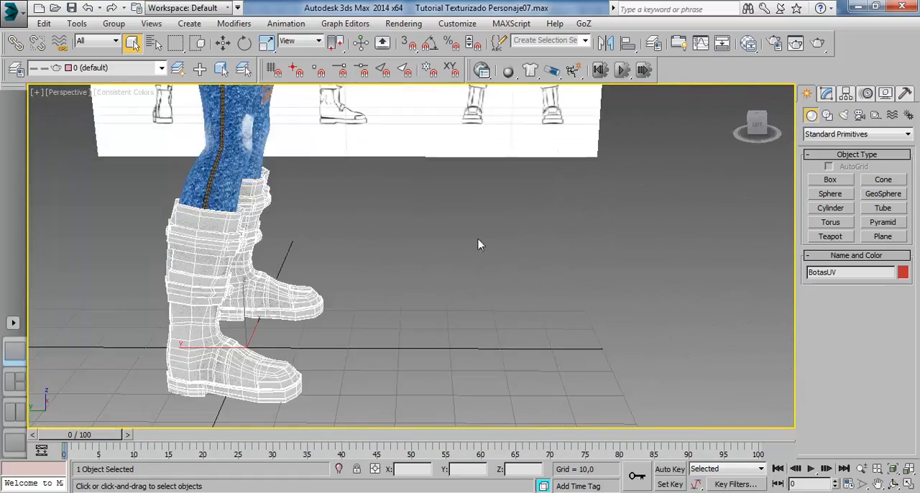
drag(480, 245, 415, 260)
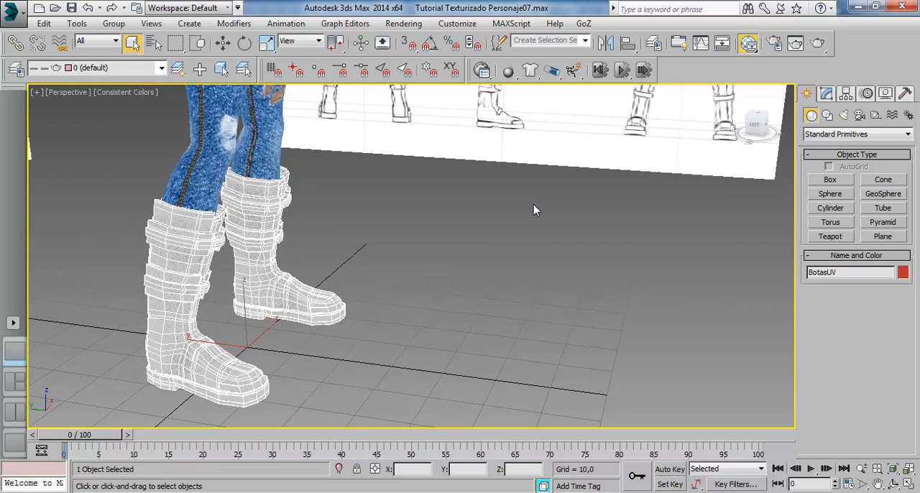
key(m)
drag(509, 18, 594, 25)
double_click(622, 205)
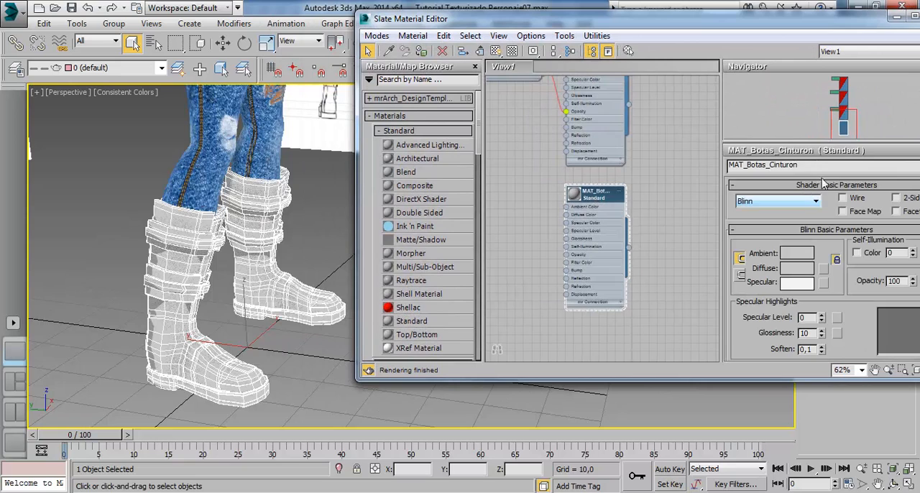
Connect a Bitmap map to the Diffuse Color of MAT_Botas_Cinturon, loading Textura.psd from the Textura Botas Cinturon folder on the desktop
drag(610, 197, 635, 198)
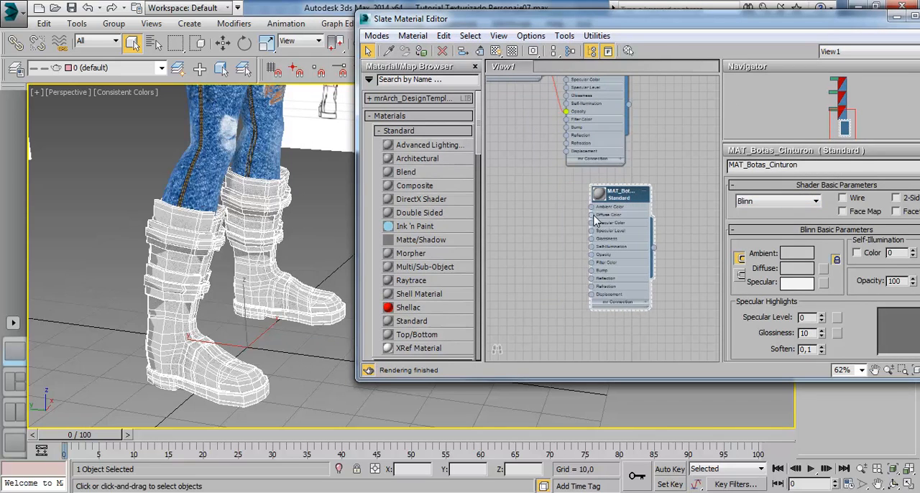
drag(522, 185, 523, 186)
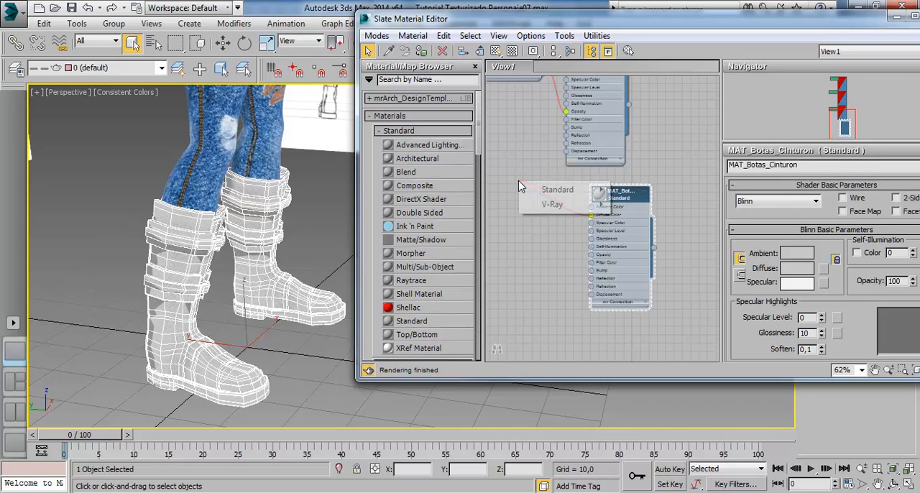
mouse_move(557, 190)
click(649, 26)
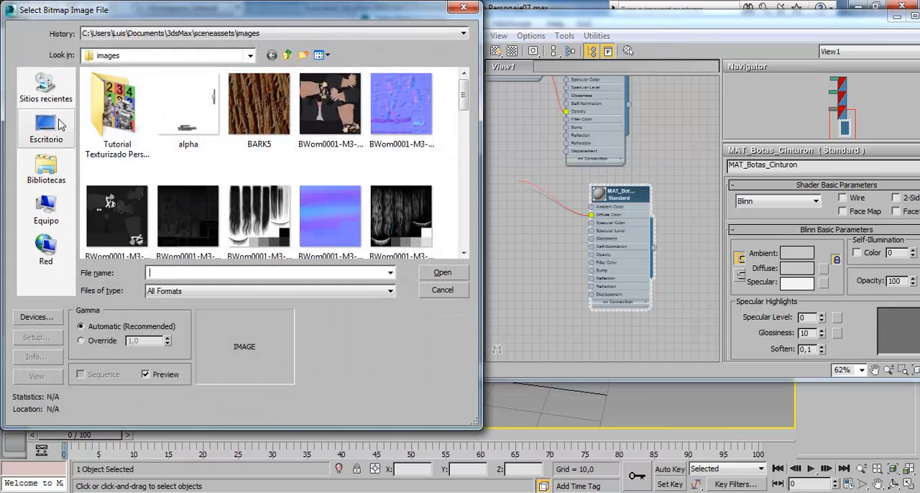
click(46, 128)
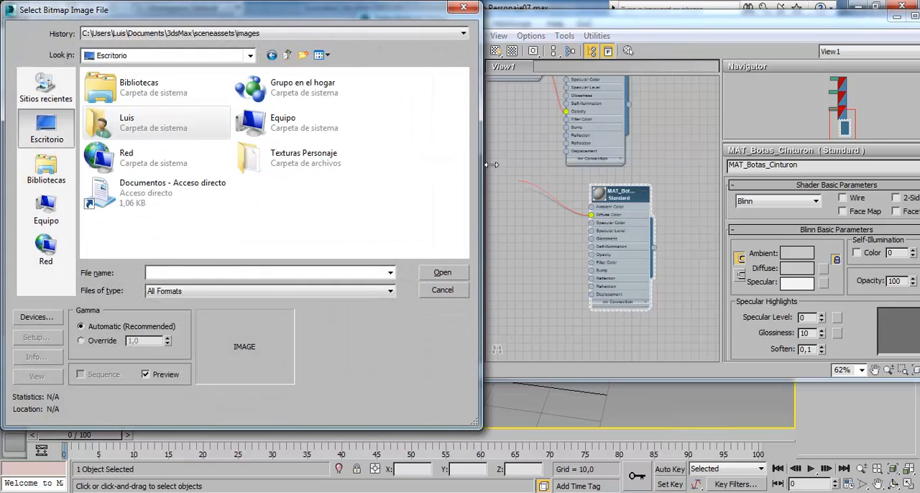
double_click(284, 168)
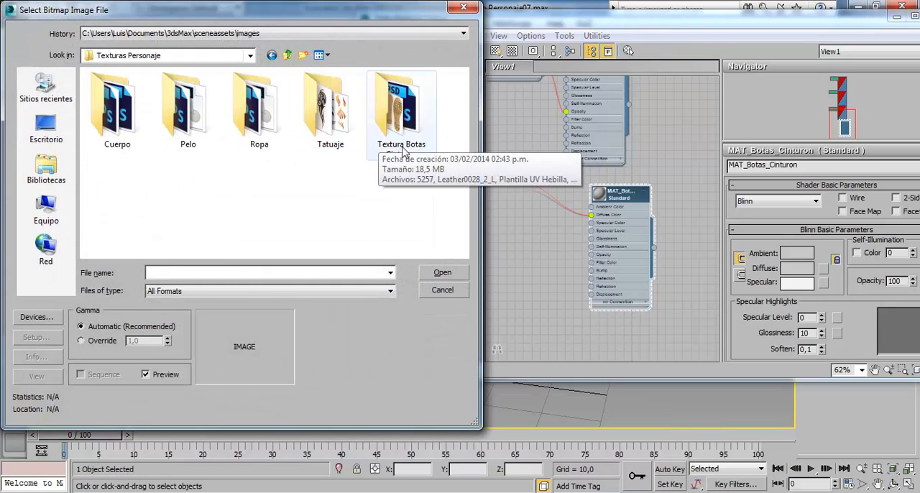
double_click(401, 115)
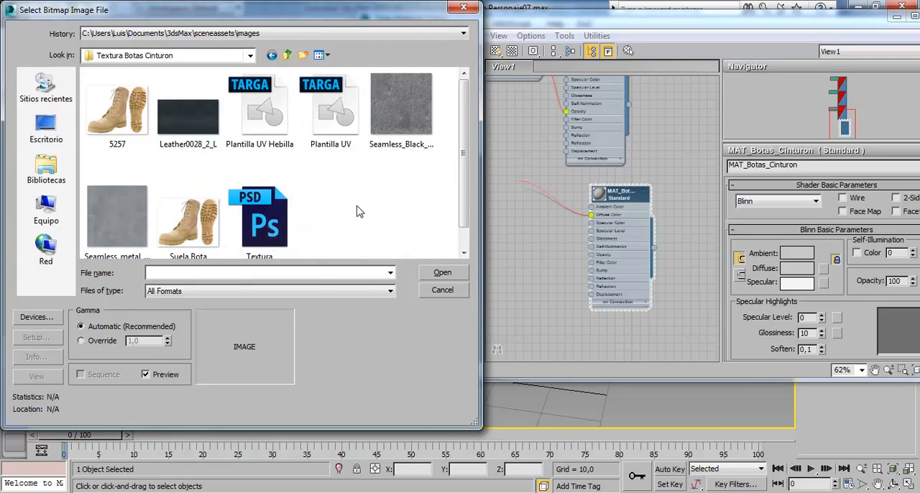
double_click(282, 208)
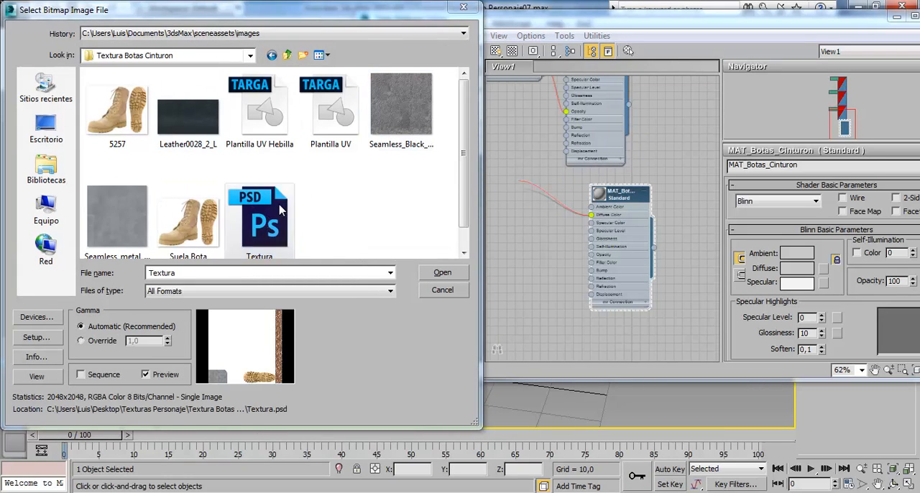
click(194, 325)
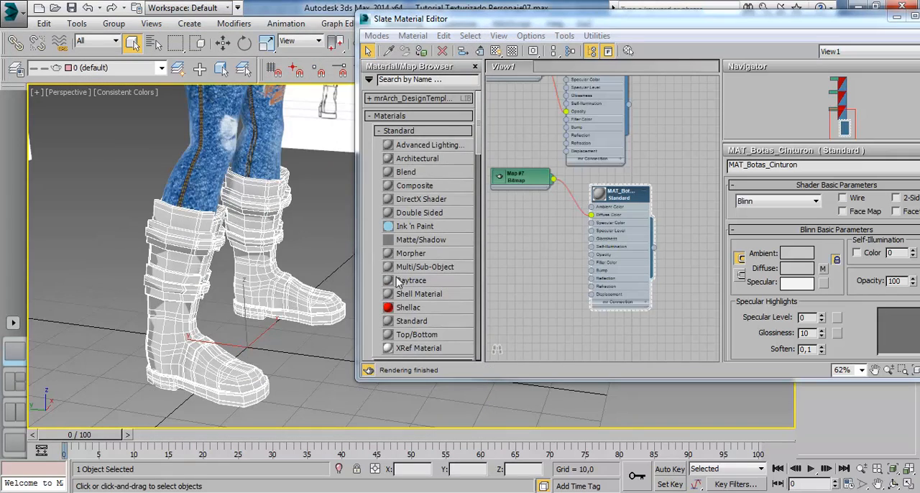
Show the MAT_Botas_Cinturon texture in the viewport and examine the boot's sole on the model
click(496, 50)
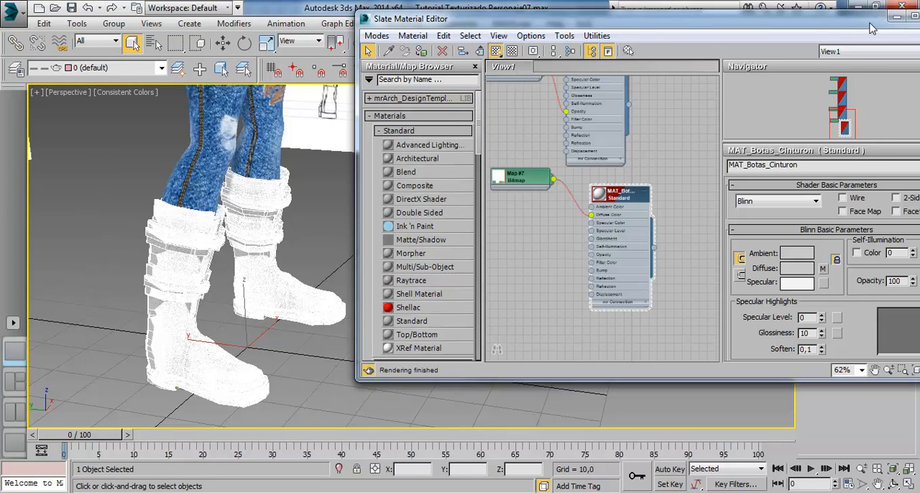
drag(870, 27, 688, 21)
click(771, 12)
scroll(292, 305, up, 2)
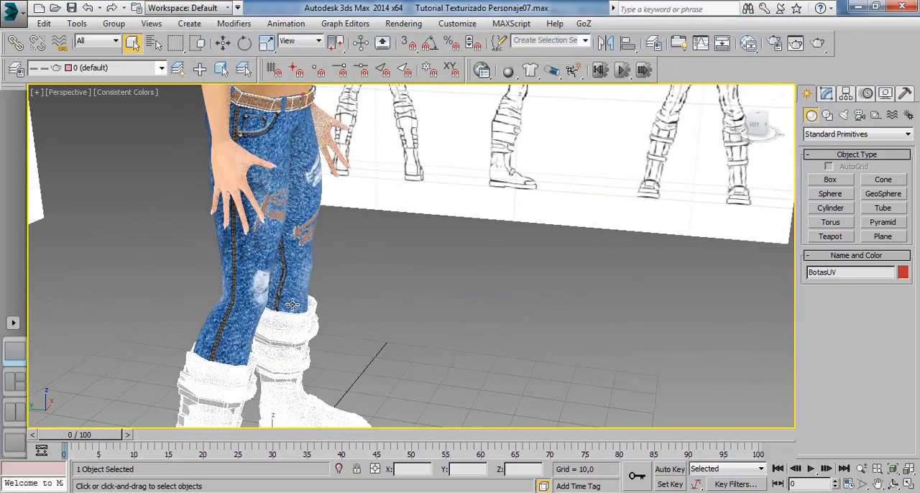
drag(315, 219, 346, 202)
scroll(455, 225, up, 5)
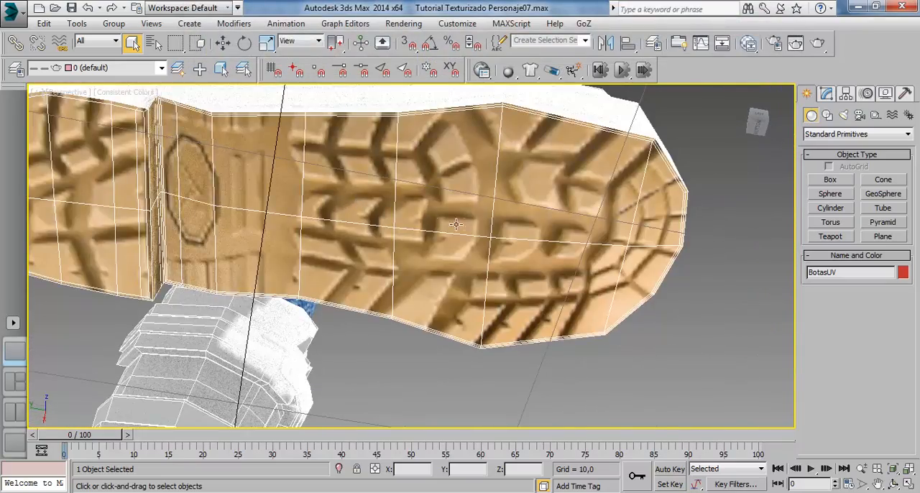
Deselect the boots and switch the perspective view's display style to Shaded
click(694, 299)
scroll(410, 238, down, 4)
mouse_move(438, 238)
mouse_down()
mouse_move(460, 276)
mouse_move(516, 312)
mouse_move(440, 178)
mouse_move(411, 210)
mouse_move(317, 223)
mouse_move(237, 201)
mouse_up()
click(122, 93)
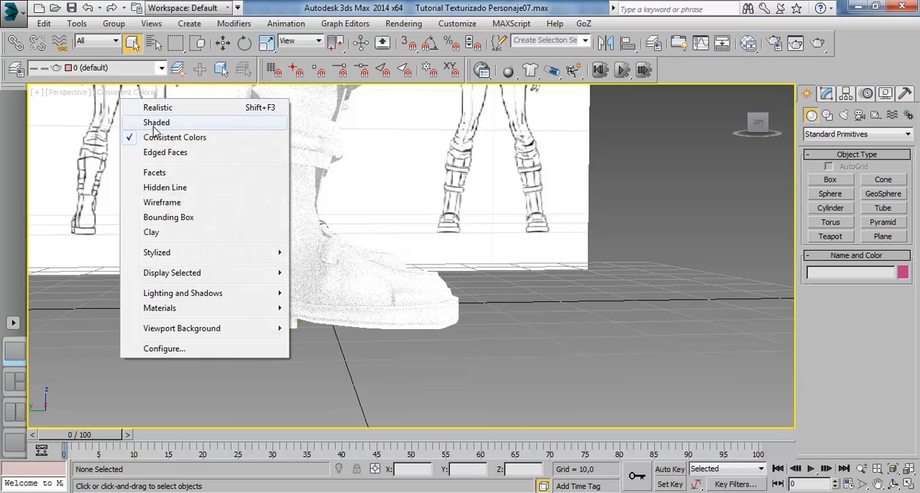
click(147, 120)
drag(370, 310, 370, 276)
scroll(384, 329, up, 3)
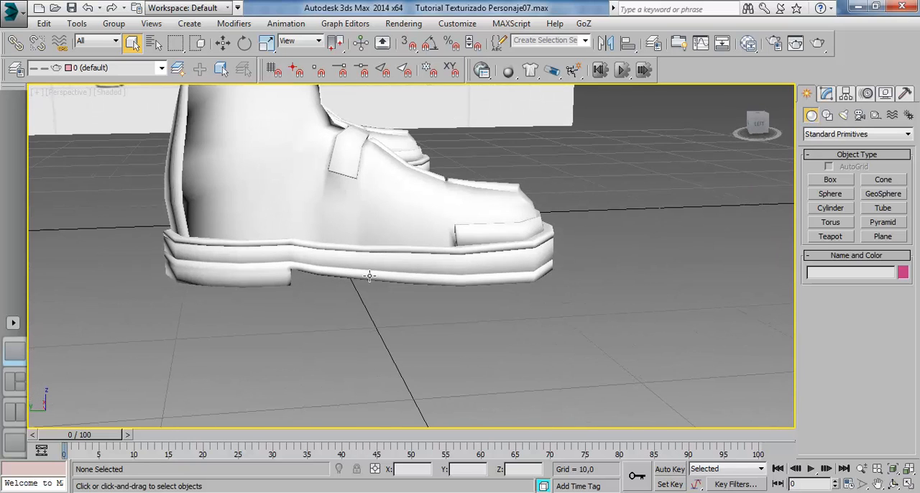
mouse_move(415, 249)
mouse_down()
mouse_move(403, 261)
mouse_move(440, 279)
mouse_move(370, 284)
mouse_move(348, 255)
mouse_move(366, 251)
mouse_move(434, 337)
mouse_move(431, 191)
mouse_up()
Open the Viewport Canvas tool and dock it beside the viewport
click(77, 23)
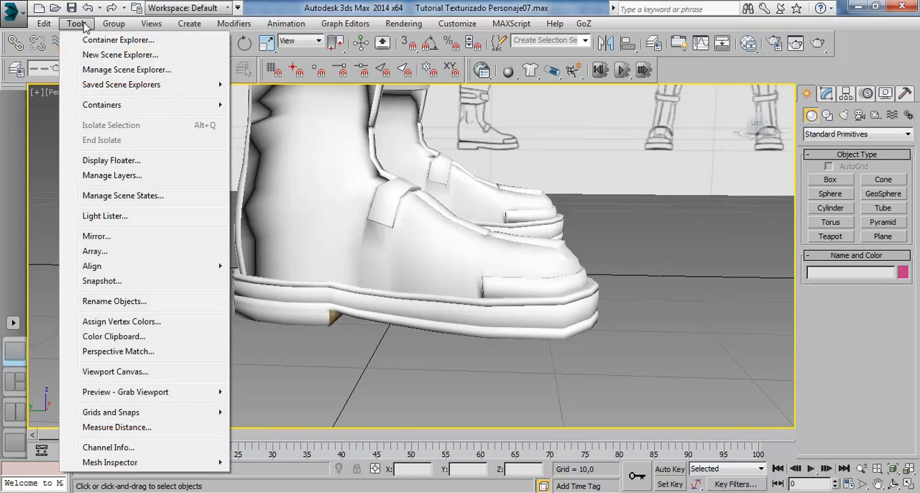
click(116, 372)
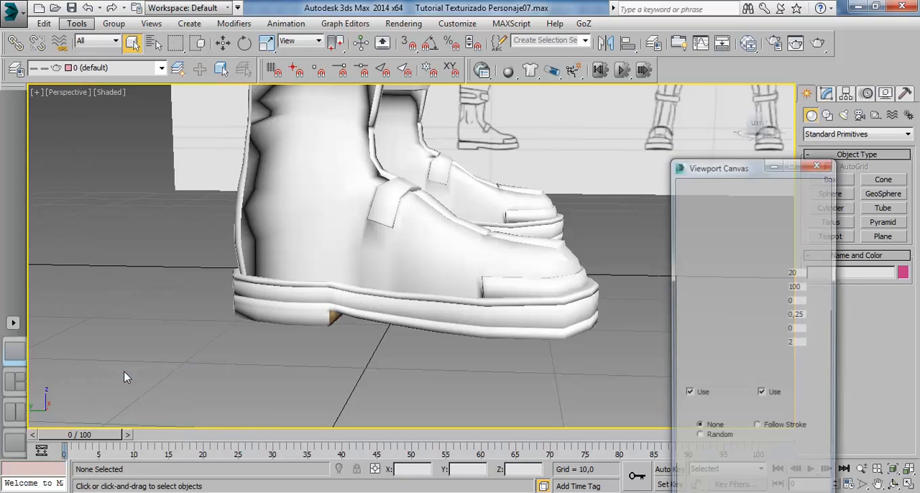
drag(768, 169, 16, 154)
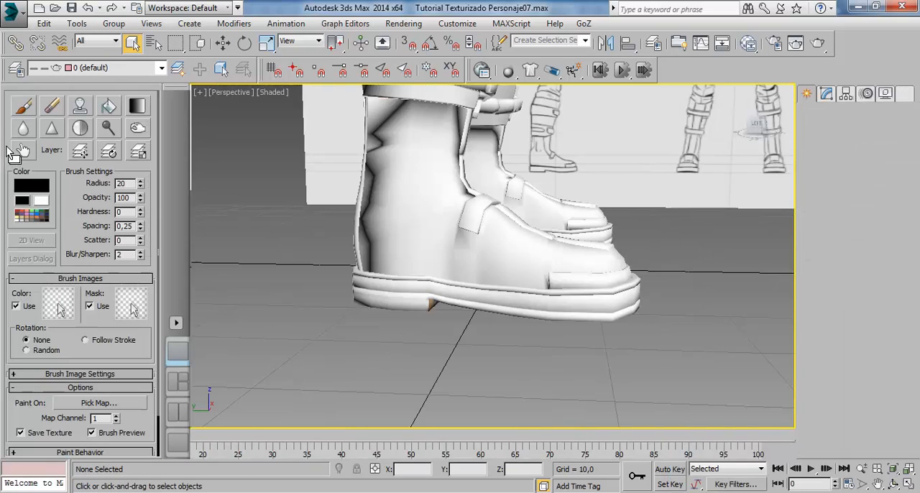
Select the BotasUV boots and start the Viewport Canvas Paint brush on them
drag(562, 325, 487, 345)
click(396, 259)
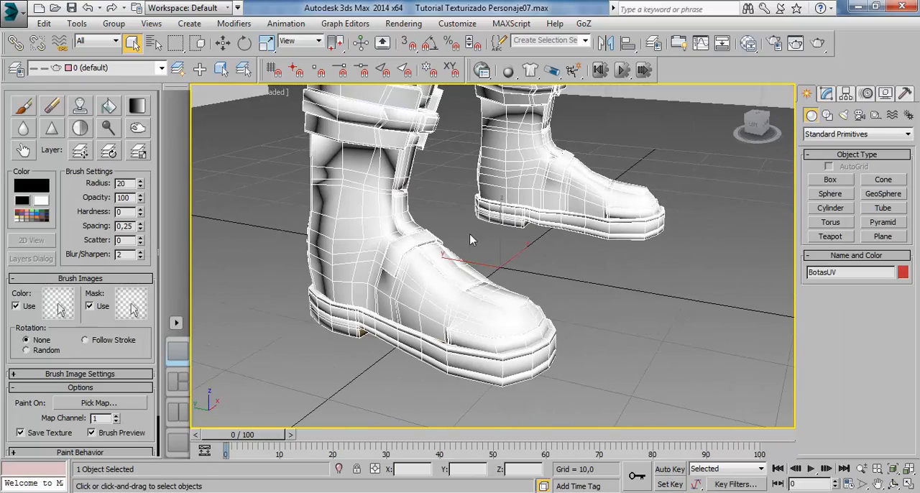
drag(473, 286, 508, 285)
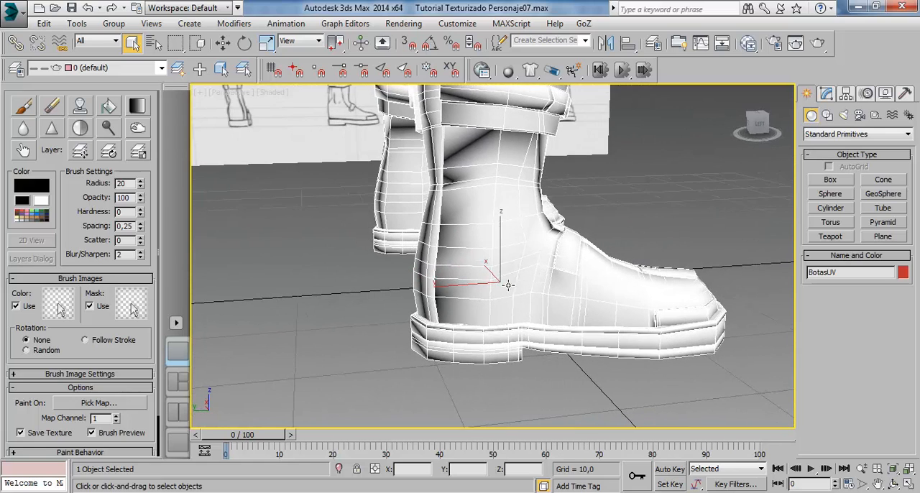
click(26, 112)
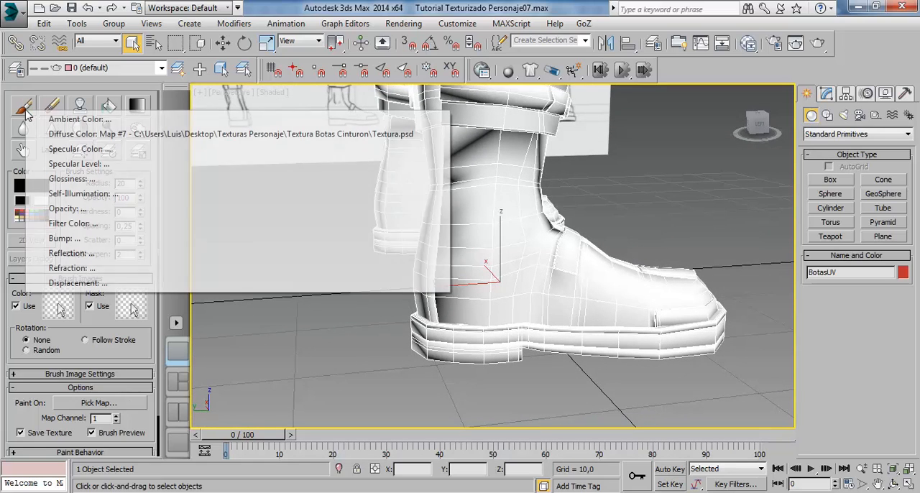